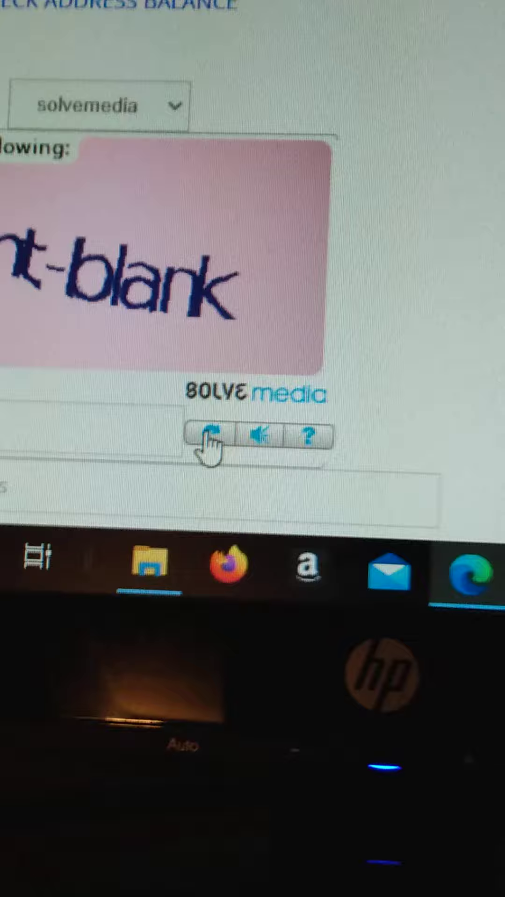
- Refresh the captcha from 'point blank' through several phrases past 'knock on wood'
left_click(210, 438)
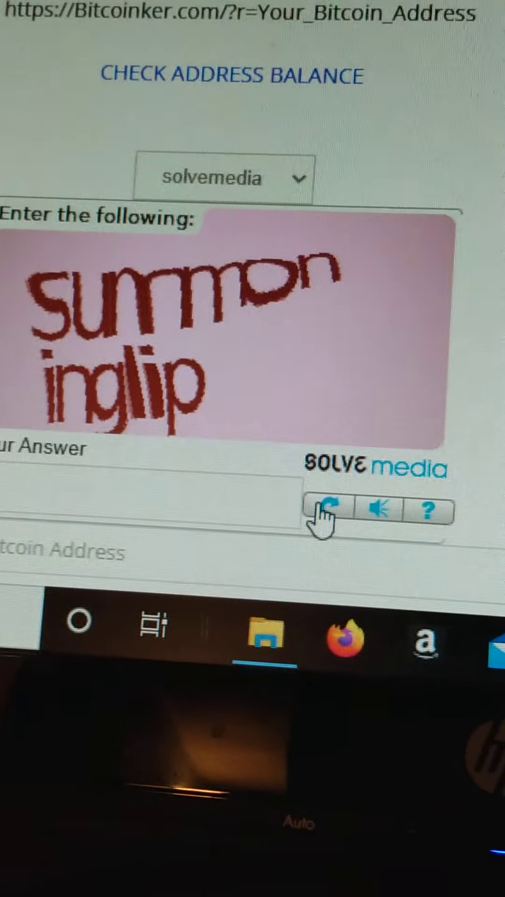
left_click(322, 515)
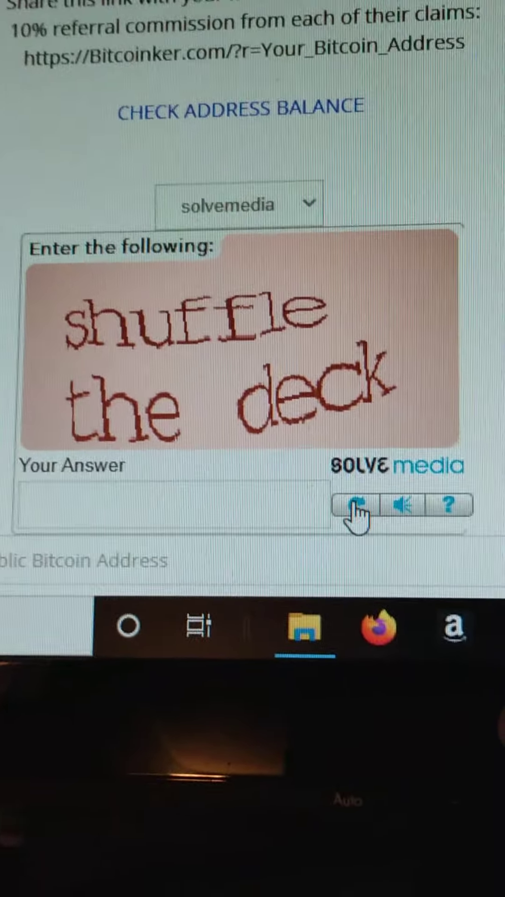
left_click(358, 507)
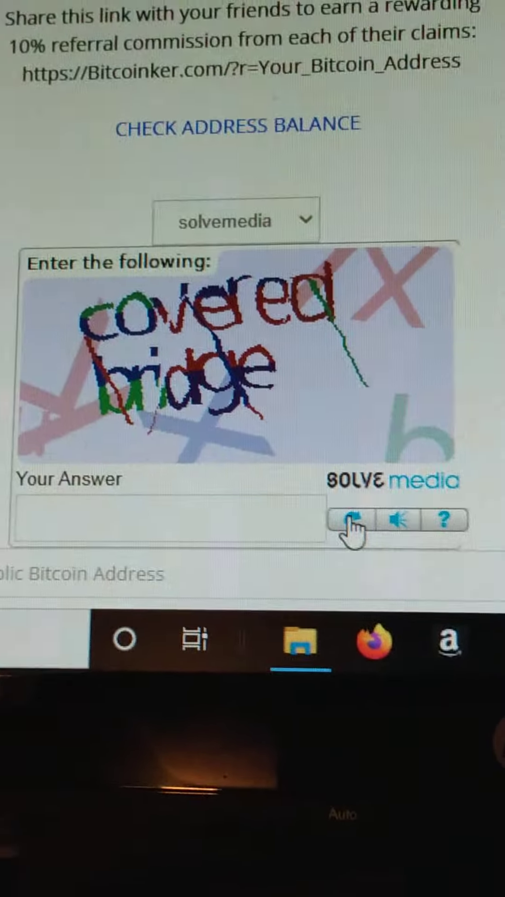
left_click(353, 522)
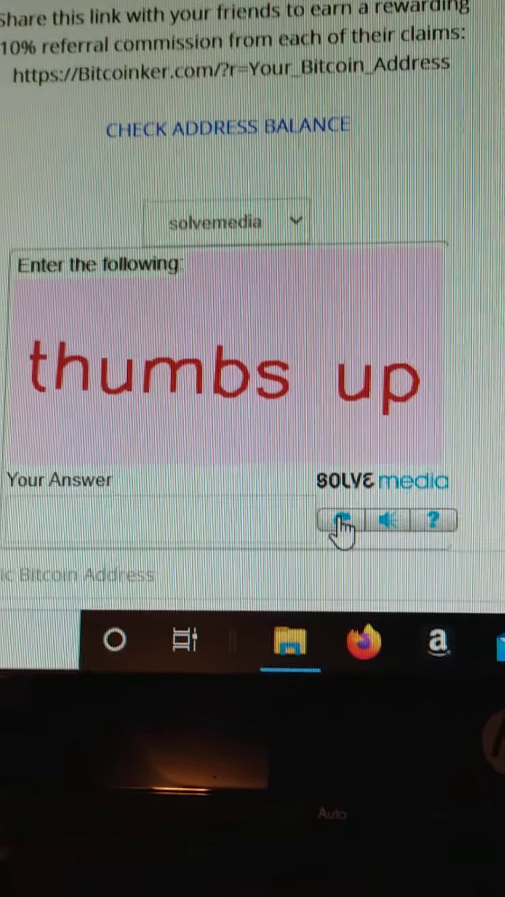
left_click(343, 522)
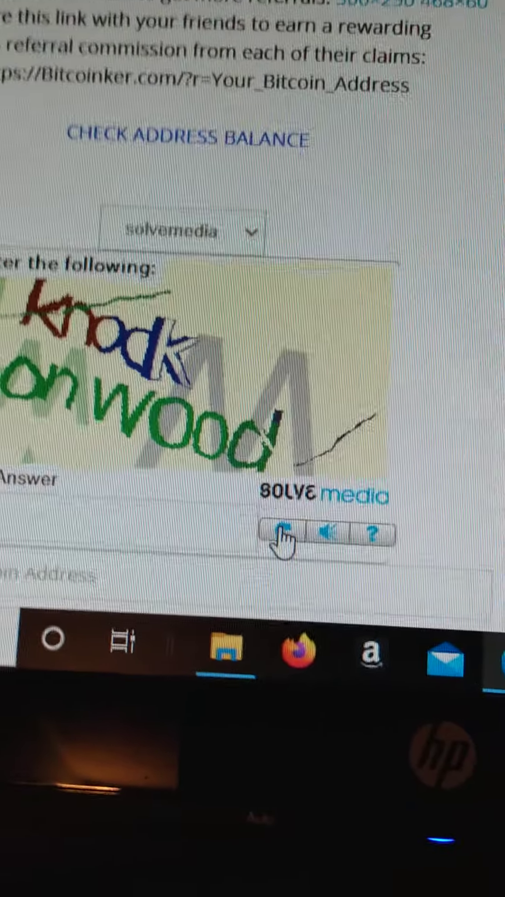
left_click(284, 536)
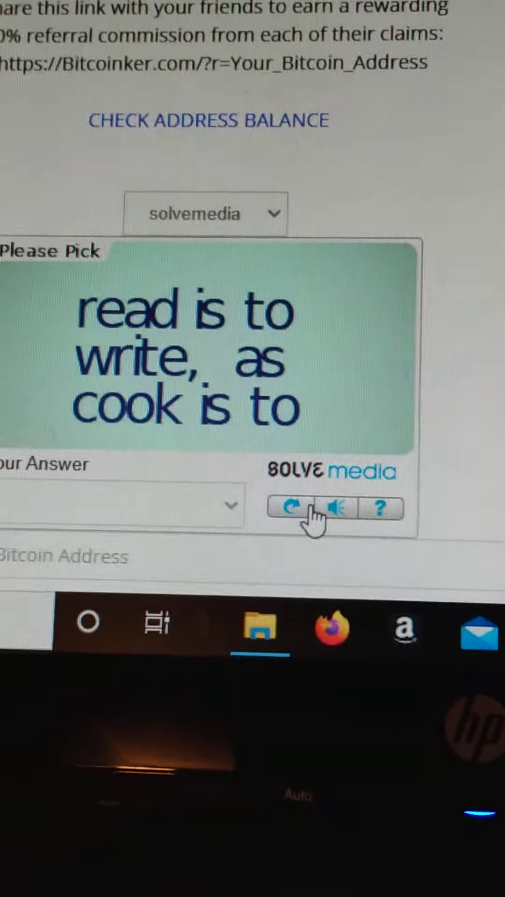
left_click(293, 508)
- Dismiss the stray image menu and refresh past 'cabbage stew' to 'the other side'
right_click(281, 466)
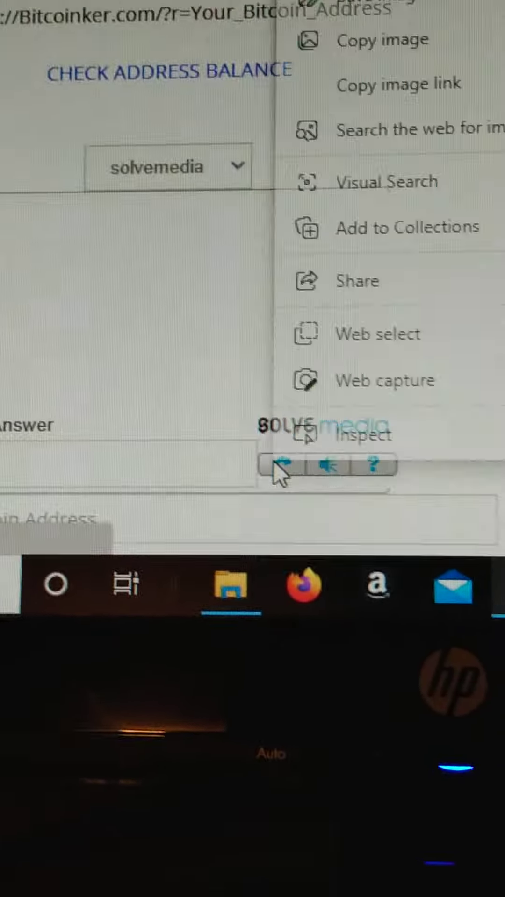
left_click(465, 504)
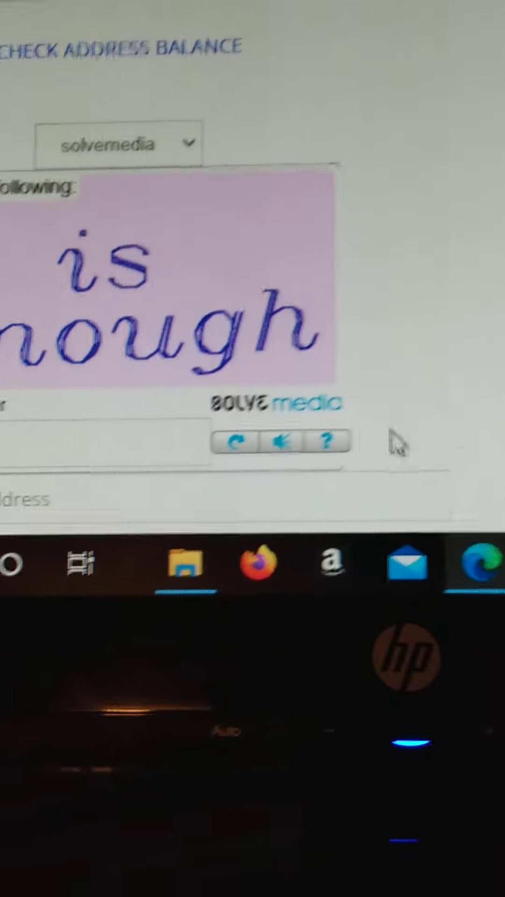
left_click(228, 438)
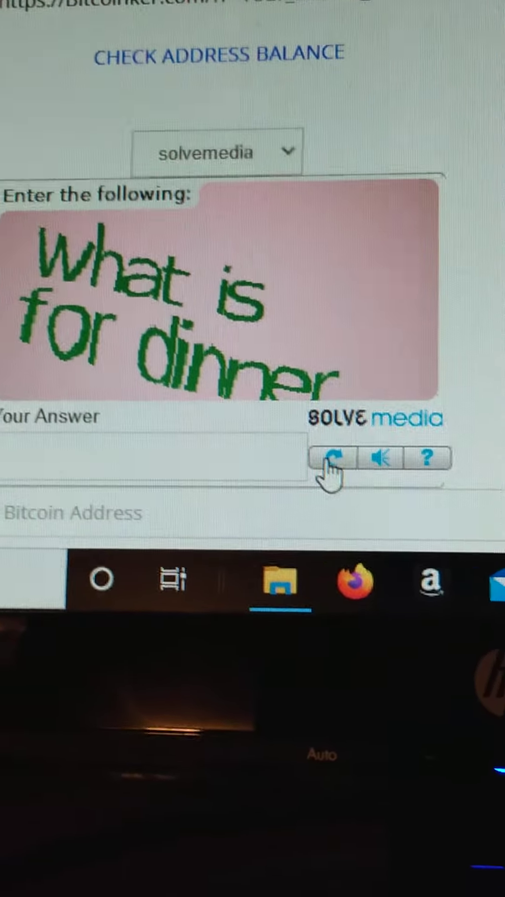
left_click(331, 459)
left_click(314, 459)
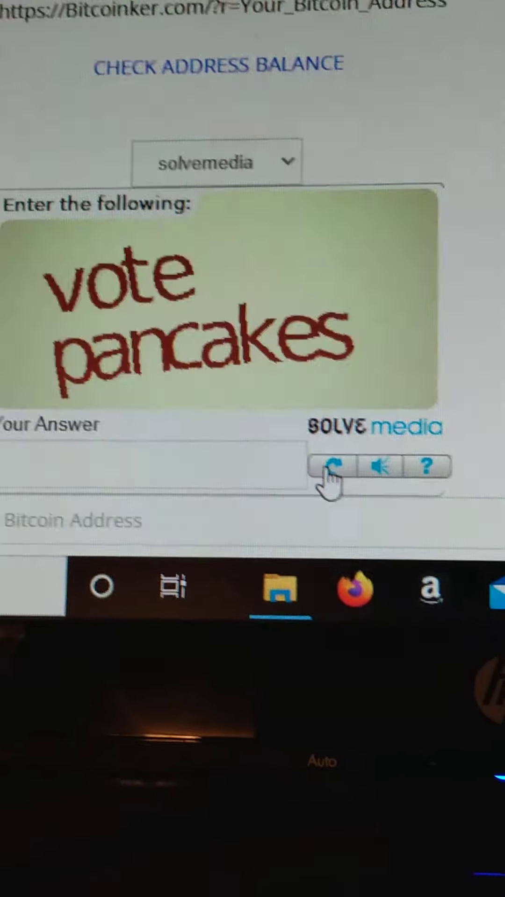
left_click(314, 459)
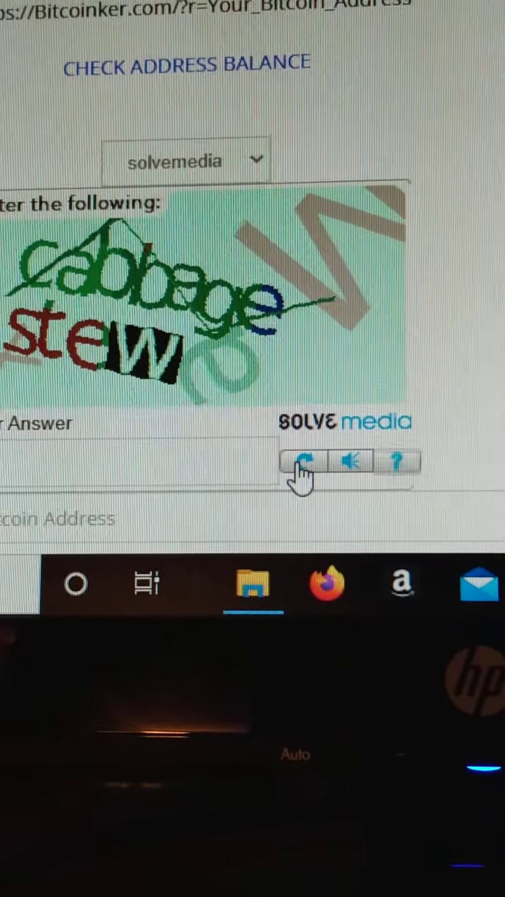
left_click(302, 459)
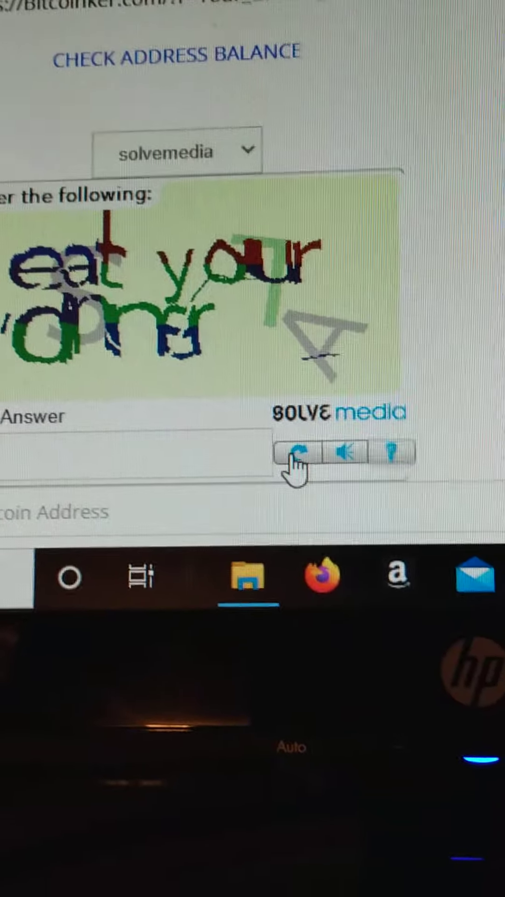
left_click(288, 463)
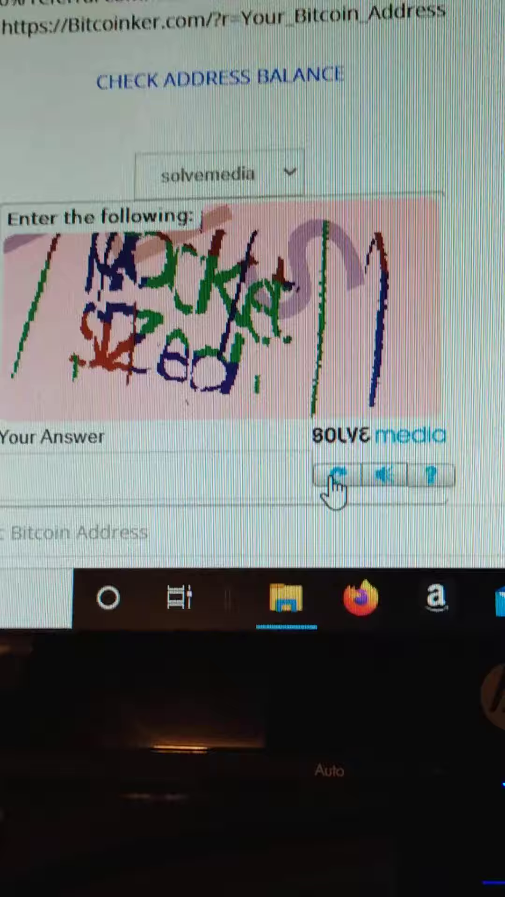
left_click(302, 465)
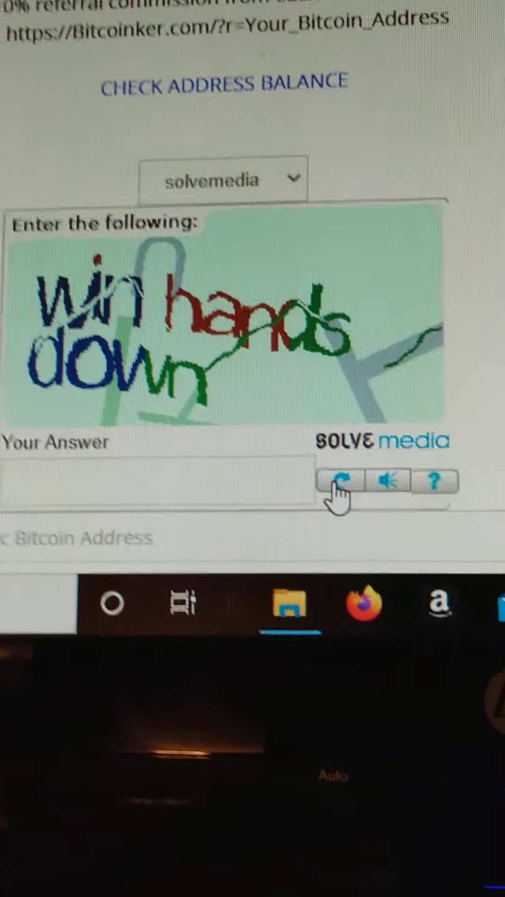
left_click(345, 486)
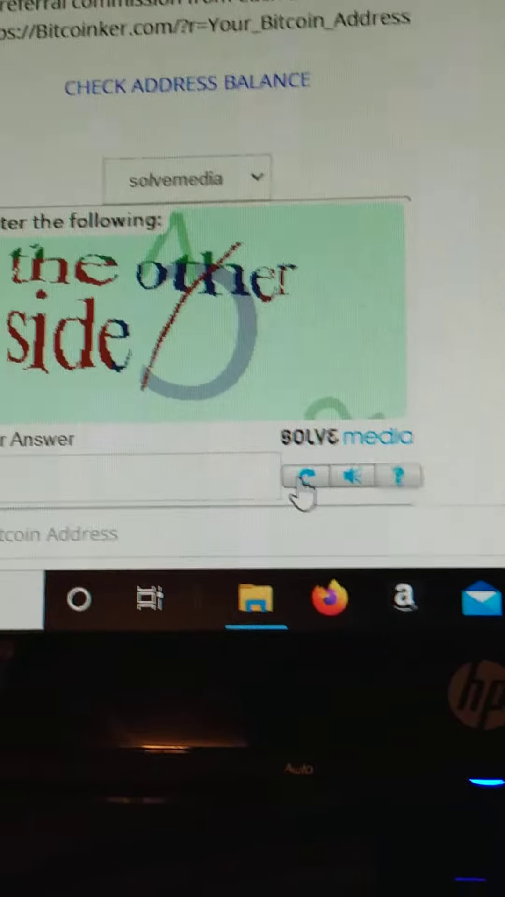
- Refresh past 'the other side' and 'inky-dink', closing the captcha image menu
left_click(315, 484)
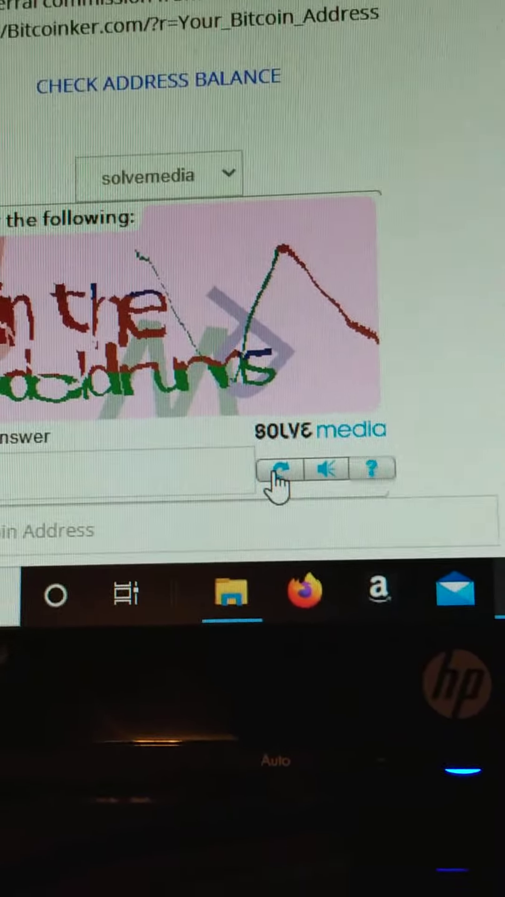
left_click(280, 477)
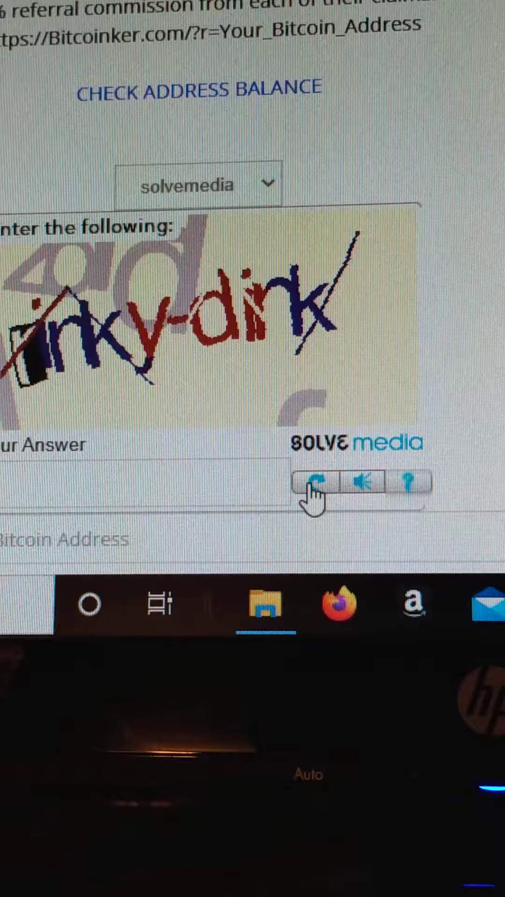
left_click(335, 492)
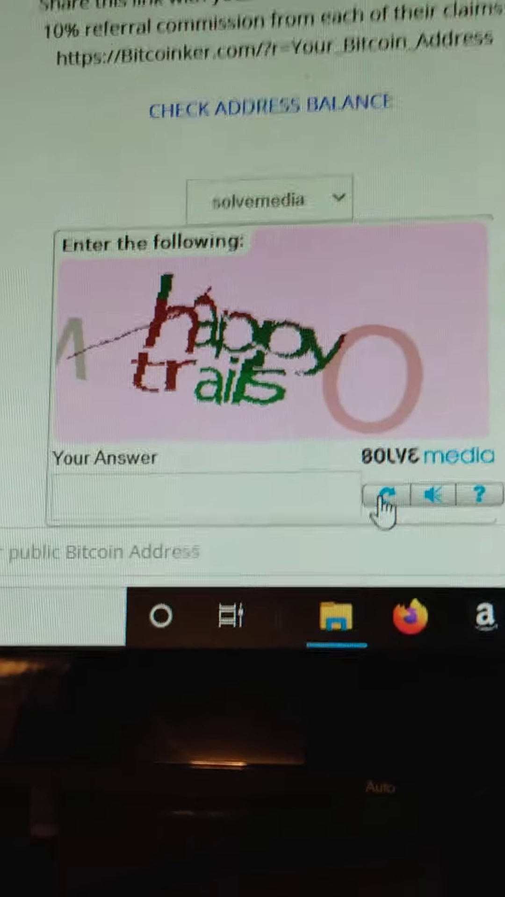
left_click(381, 500)
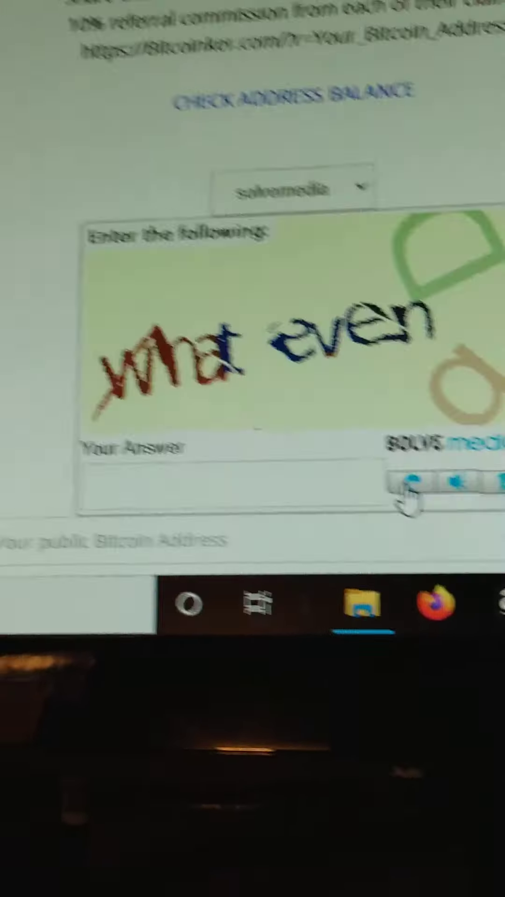
left_click(393, 452)
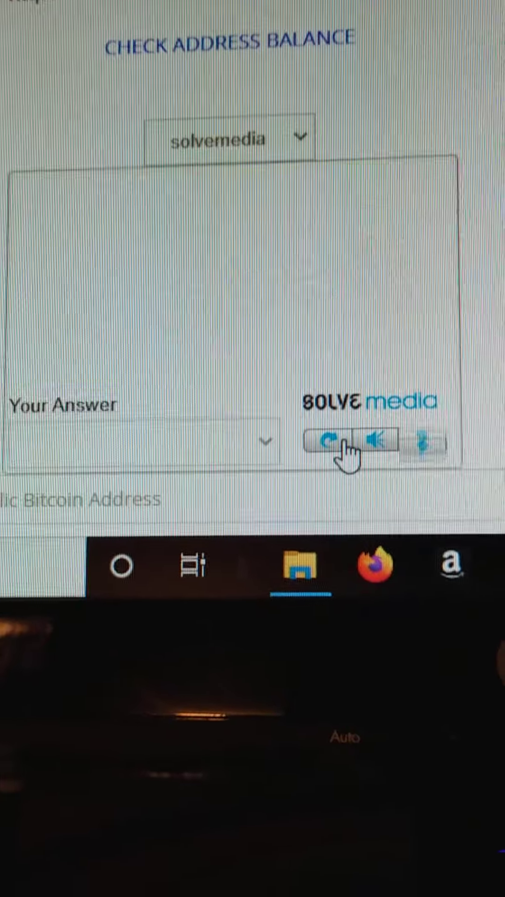
right_click(337, 443)
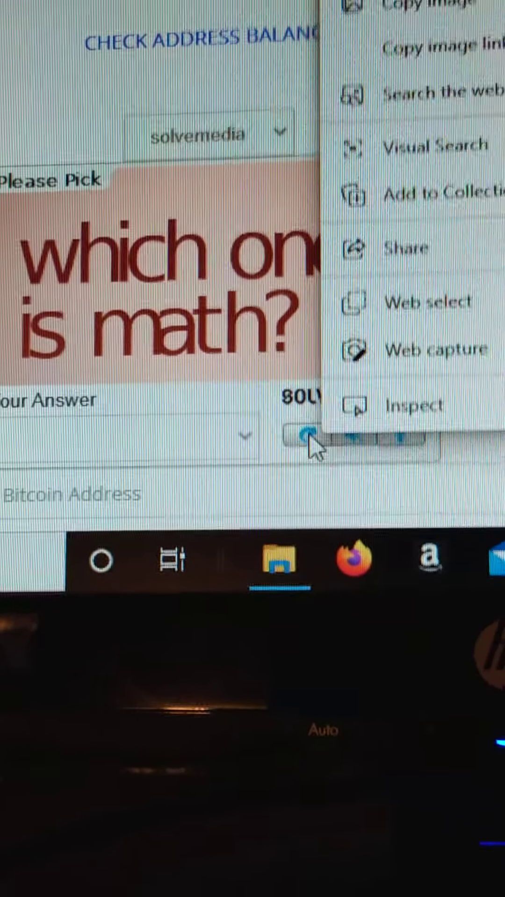
left_click(314, 445)
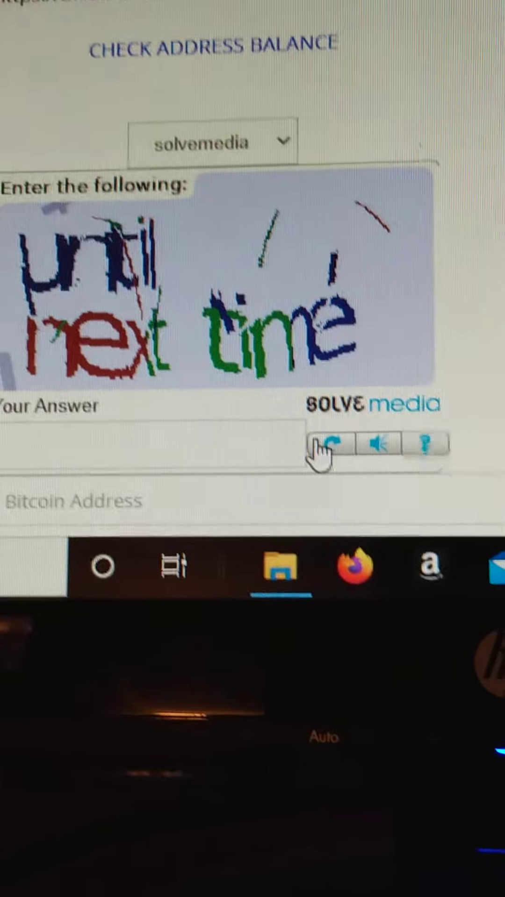
- Refresh past 'until next time', 'abide with me' and 'leave me alone' to 'double crossed'
left_click(322, 441)
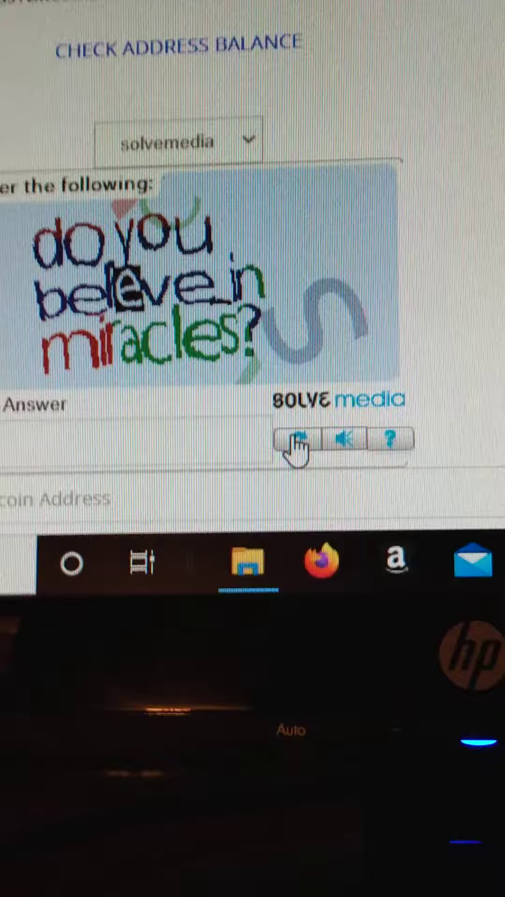
left_click(291, 440)
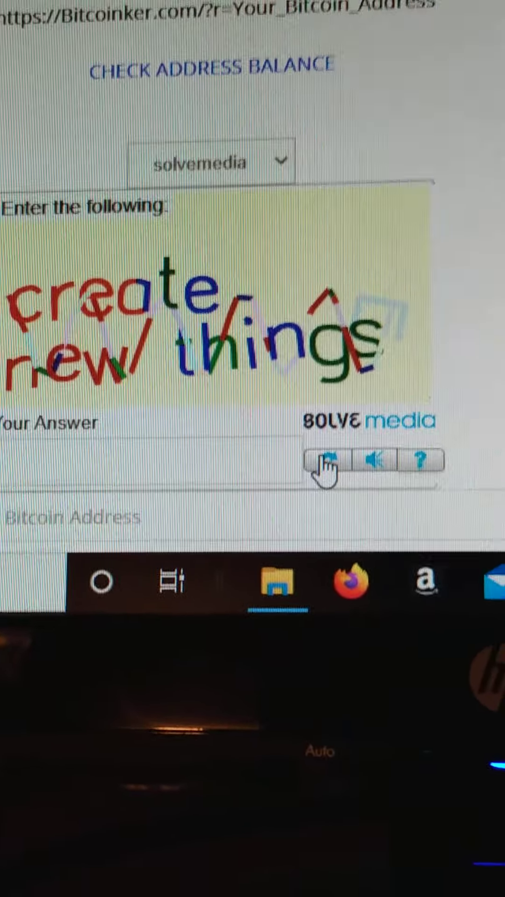
left_click(342, 461)
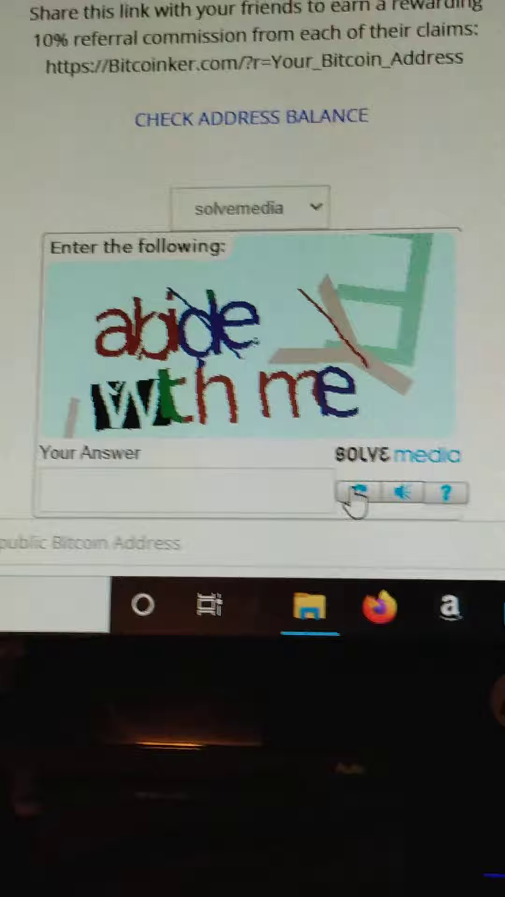
left_click(405, 500)
left_click(340, 483)
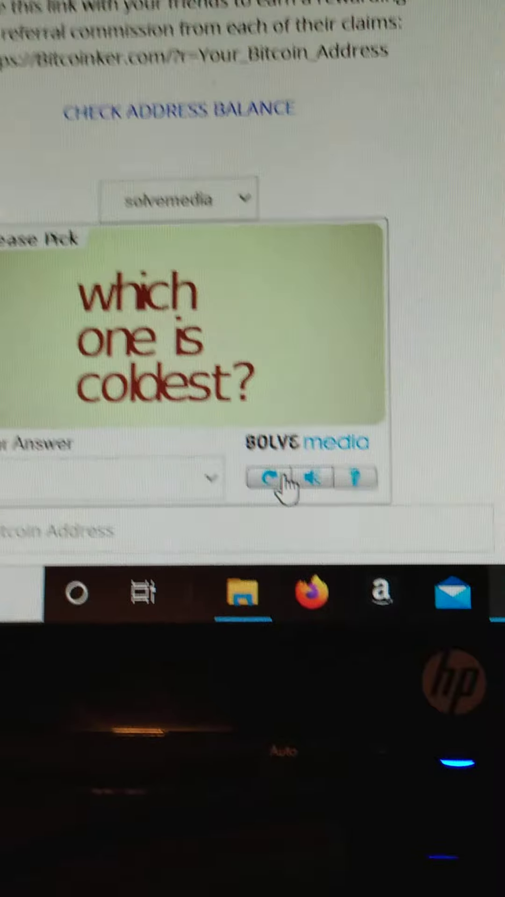
left_click(287, 483)
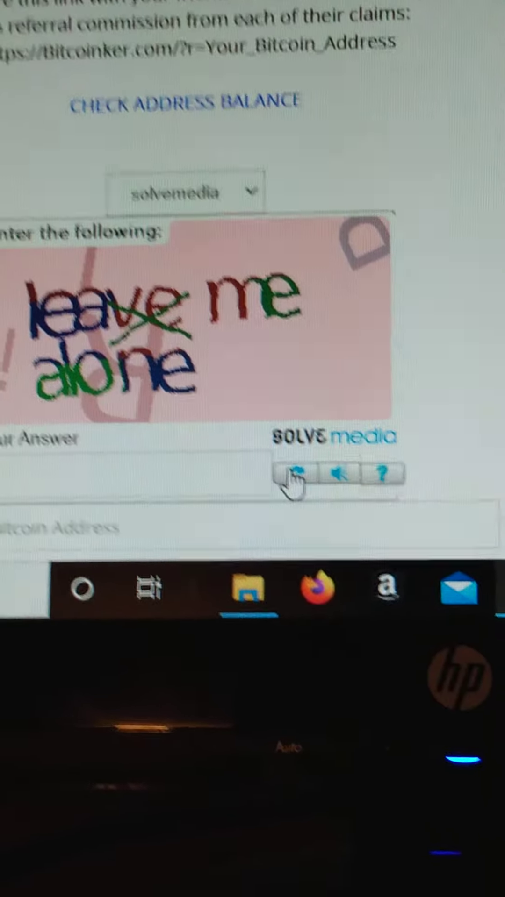
left_click(284, 475)
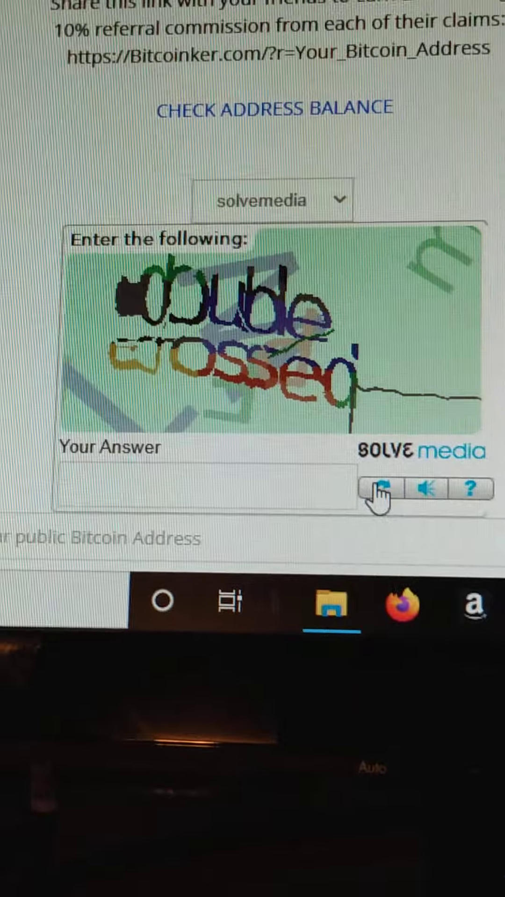
- Refresh the captcha past 'double crossed', 'crocodile tears' and 'dharma initiative'
left_click(381, 491)
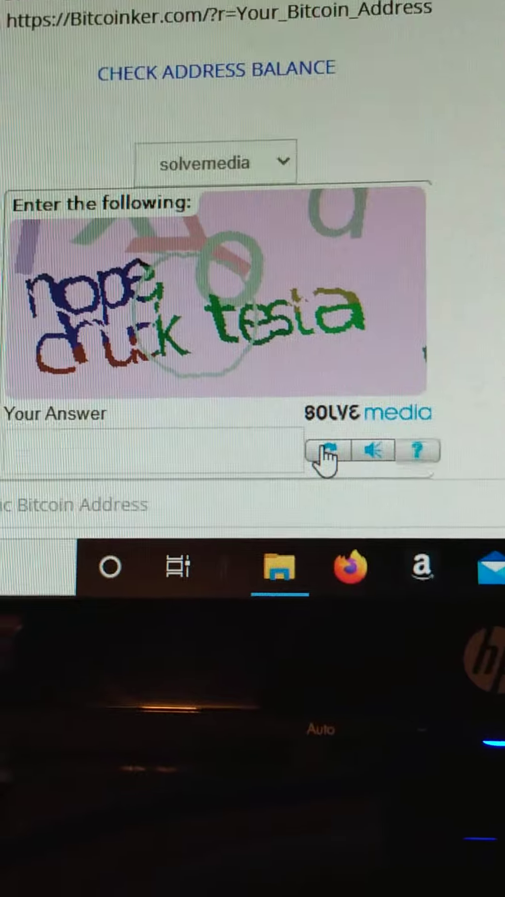
left_click(303, 449)
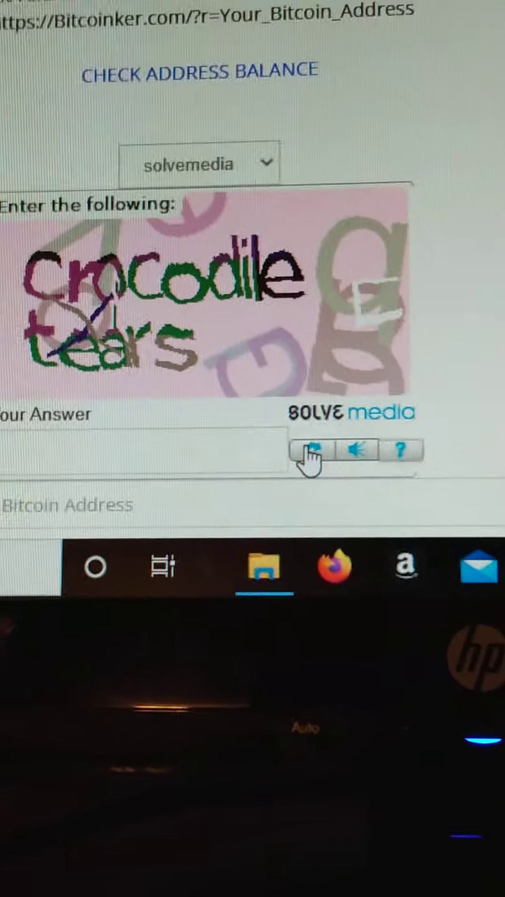
left_click(316, 447)
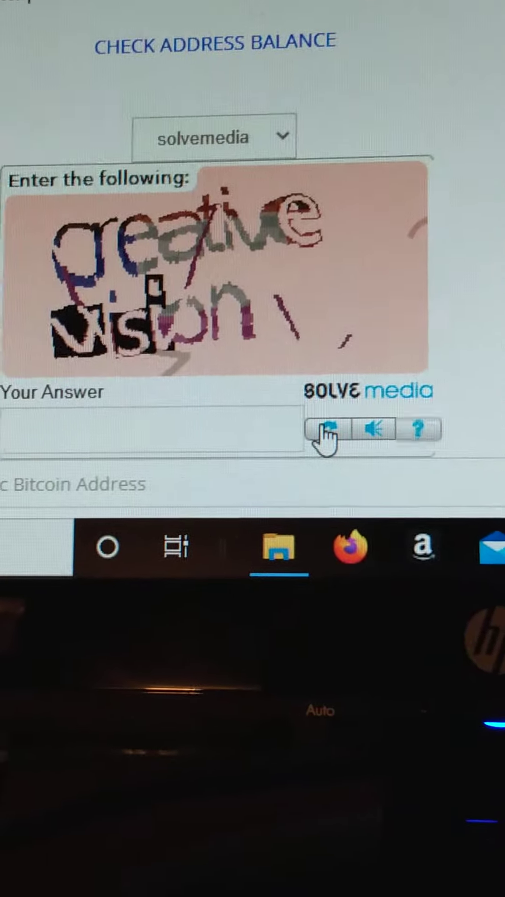
left_click(317, 444)
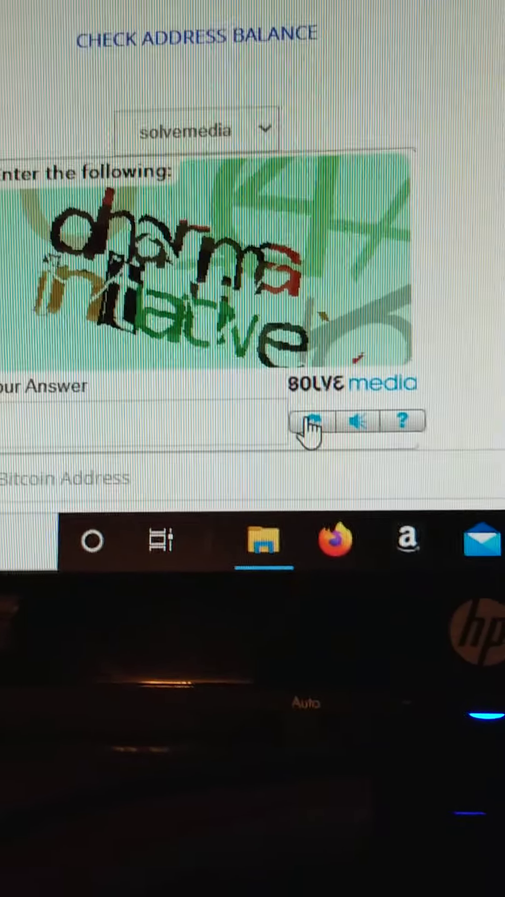
left_click(309, 421)
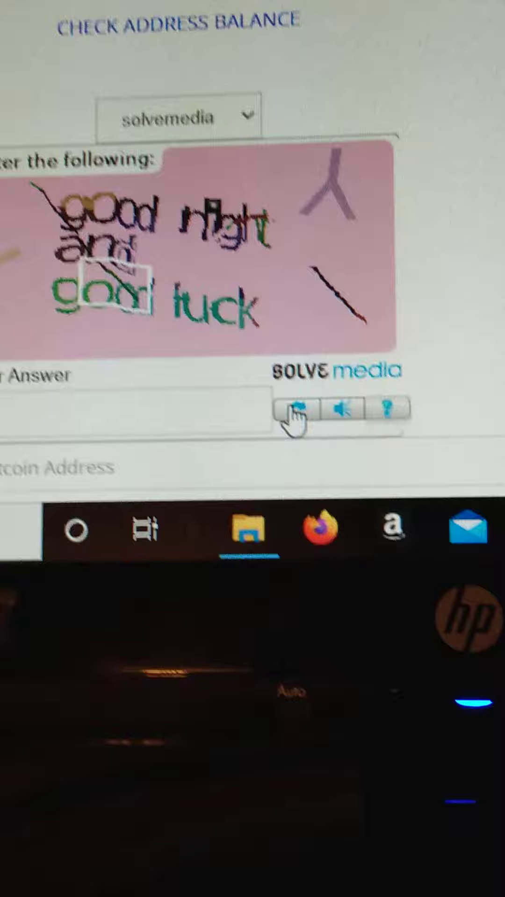
left_click(297, 416)
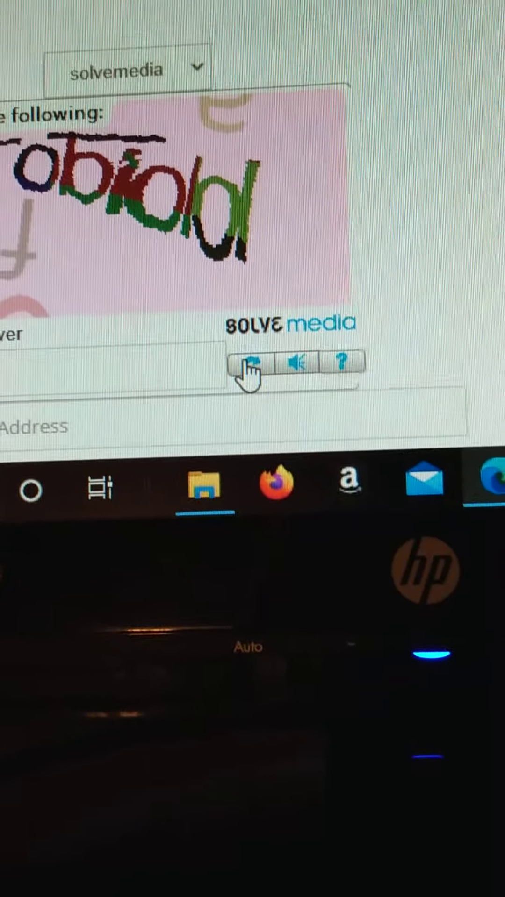
left_click(244, 359)
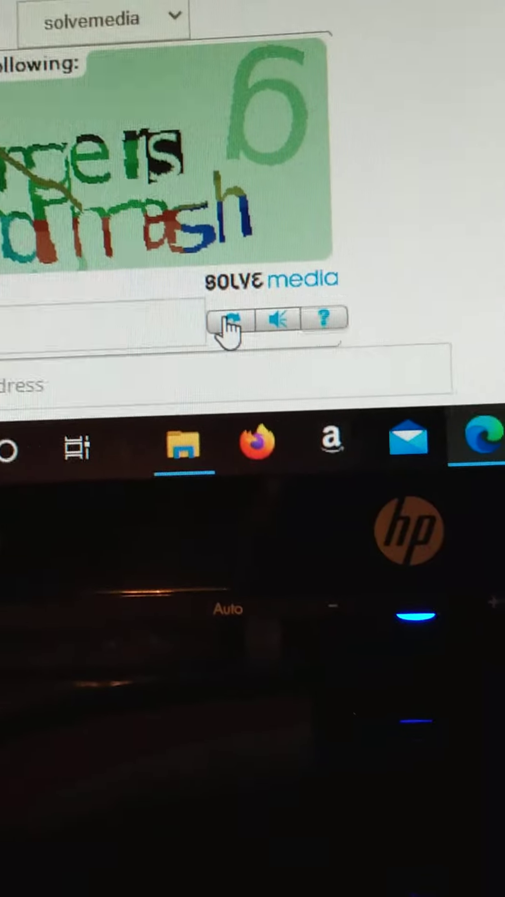
- Refresh the captcha past 'too salty!', 'my dear Watson' and 'cat got your tongue'
left_click(198, 315)
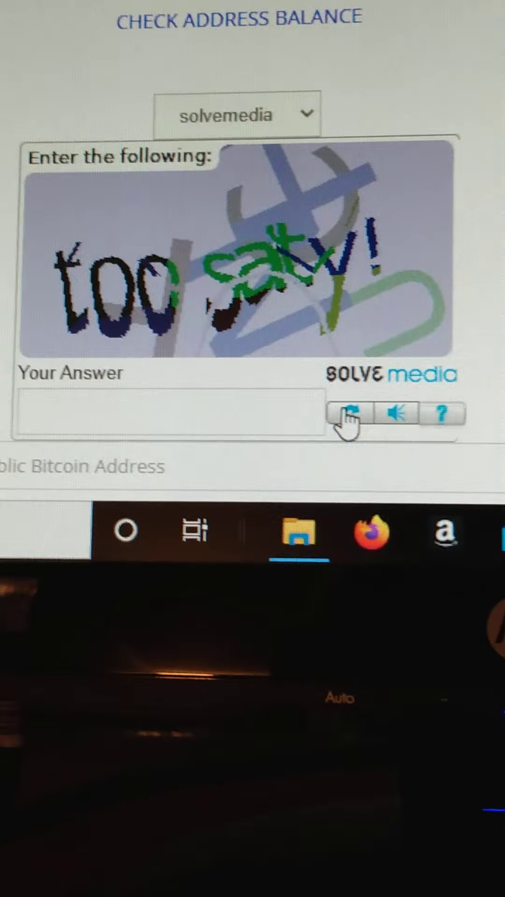
left_click(399, 419)
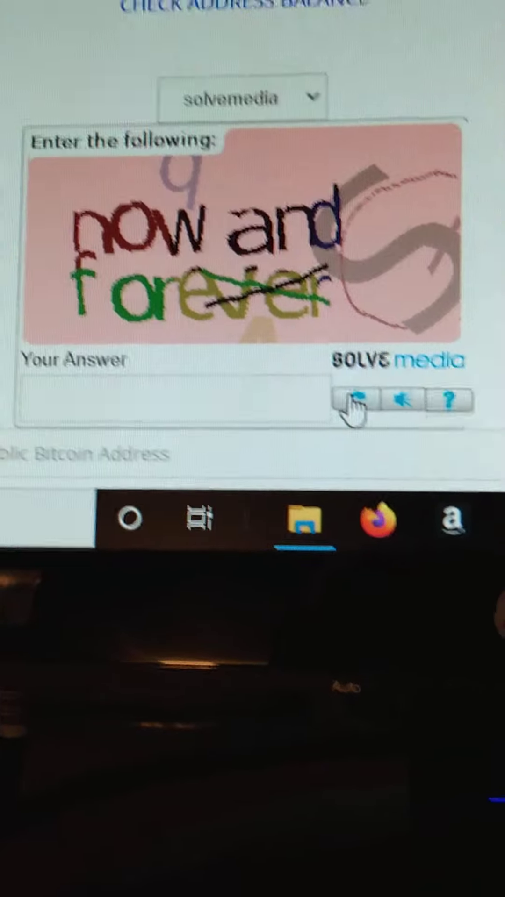
left_click(361, 400)
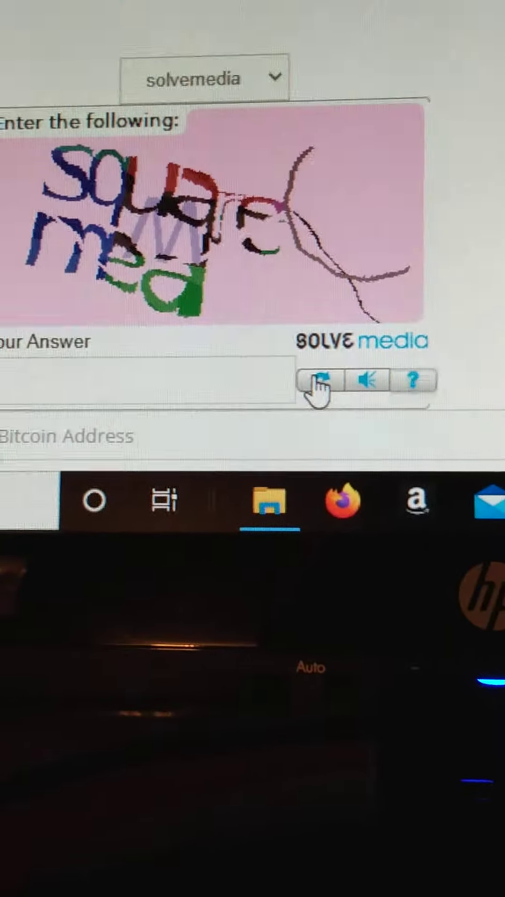
left_click(324, 384)
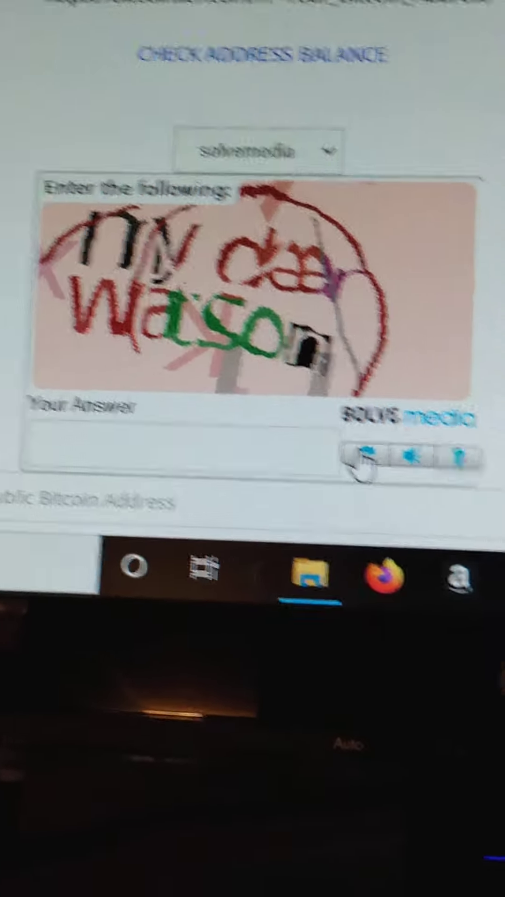
left_click(363, 459)
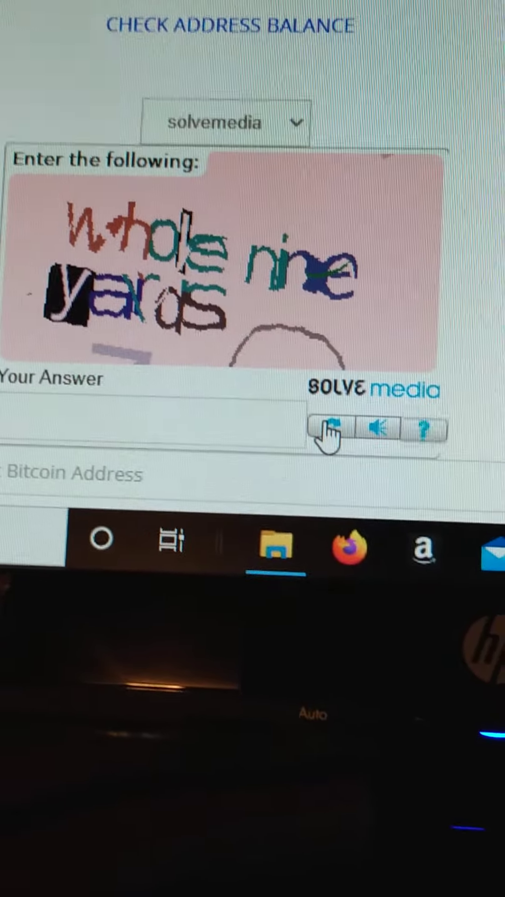
left_click(329, 429)
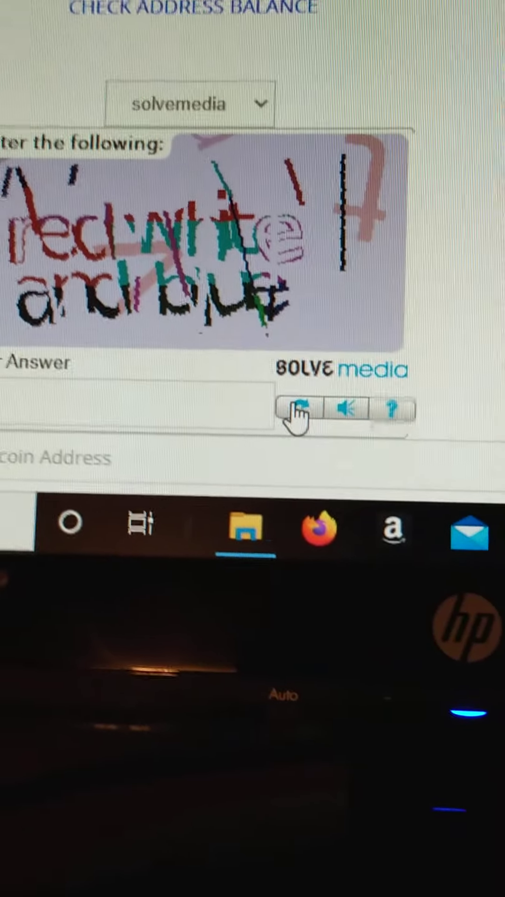
left_click(298, 412)
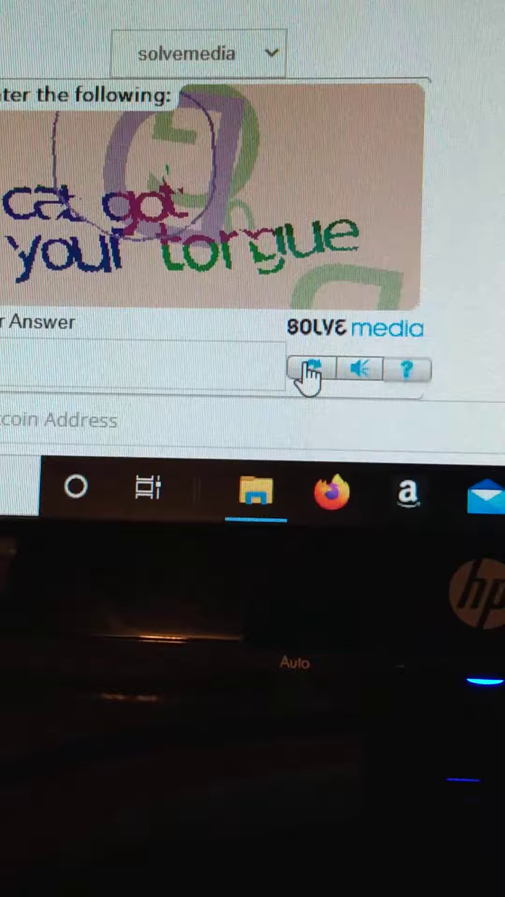
left_click(324, 375)
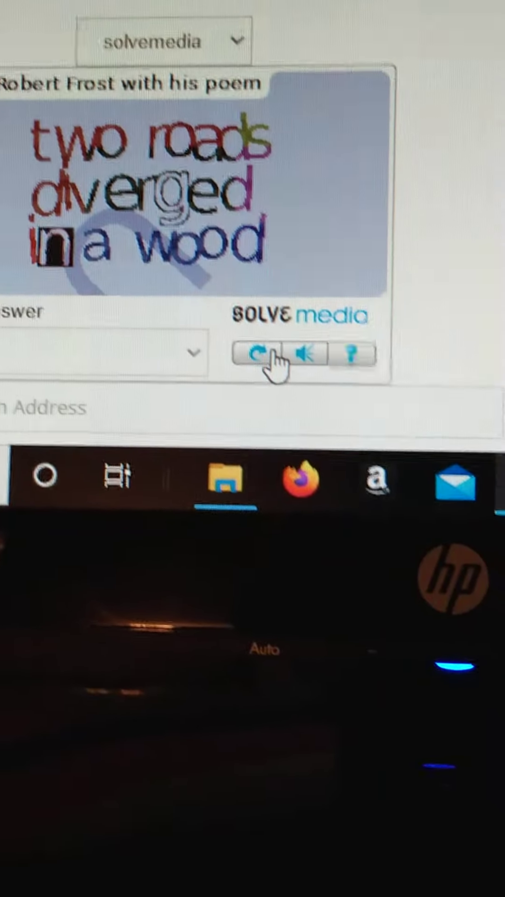
left_click(274, 363)
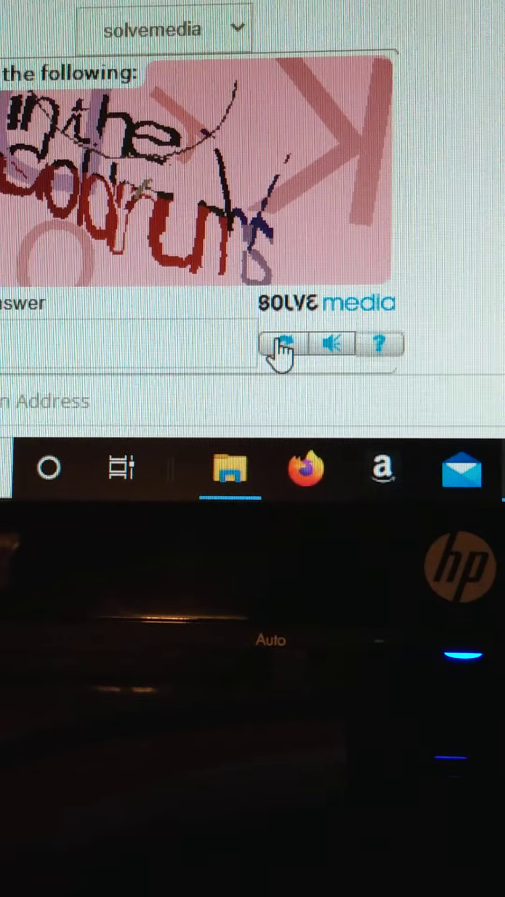
- Refresh past 'many happy returns', 'good afternoon' and 'take care' to 'bread of life'
left_click(275, 351)
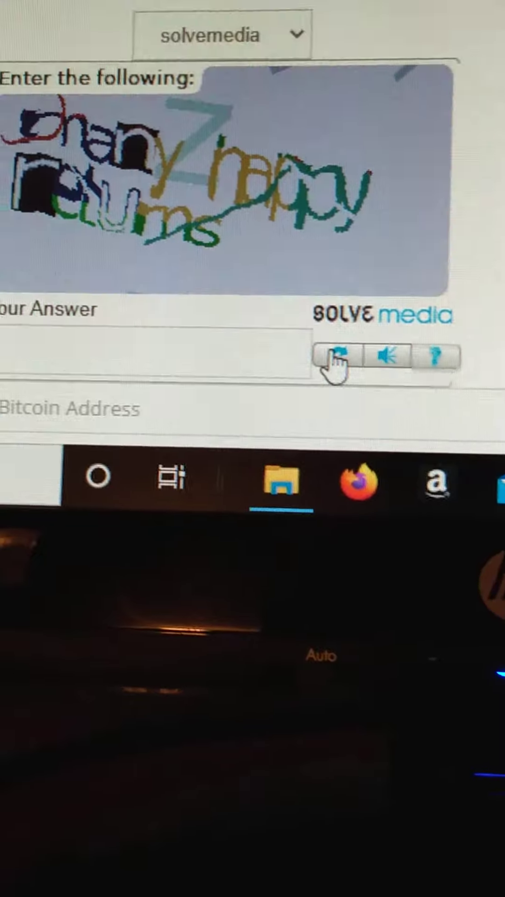
left_click(324, 359)
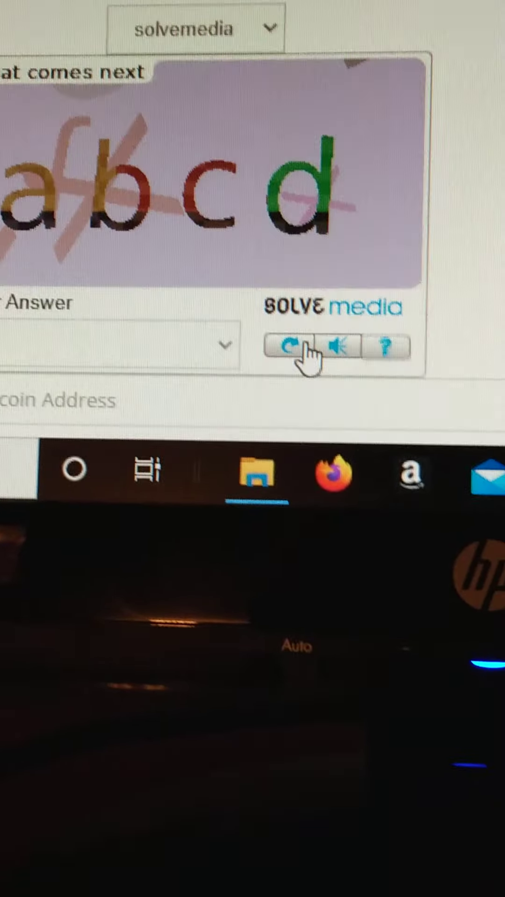
left_click(281, 335)
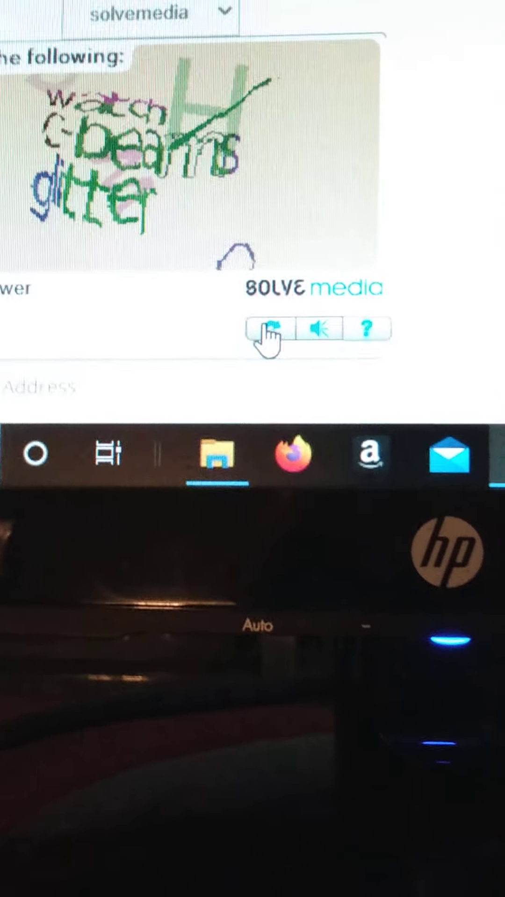
left_click(261, 331)
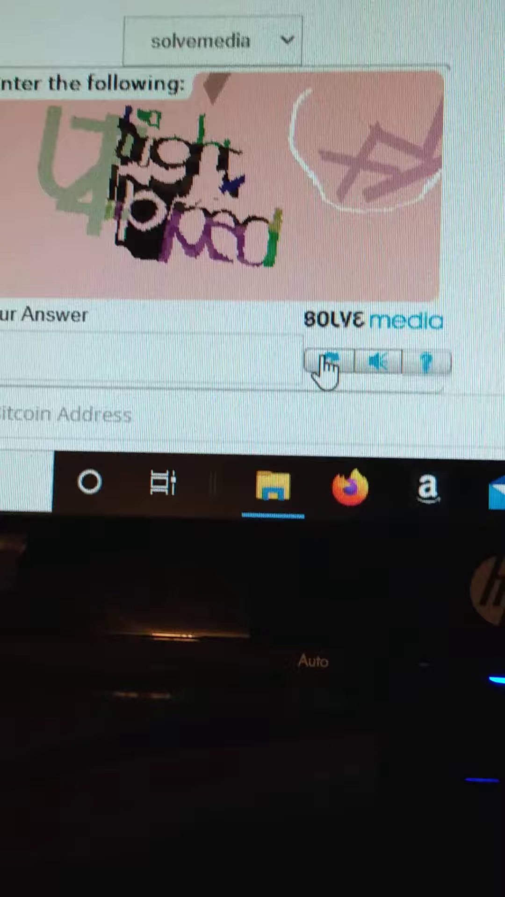
left_click(326, 365)
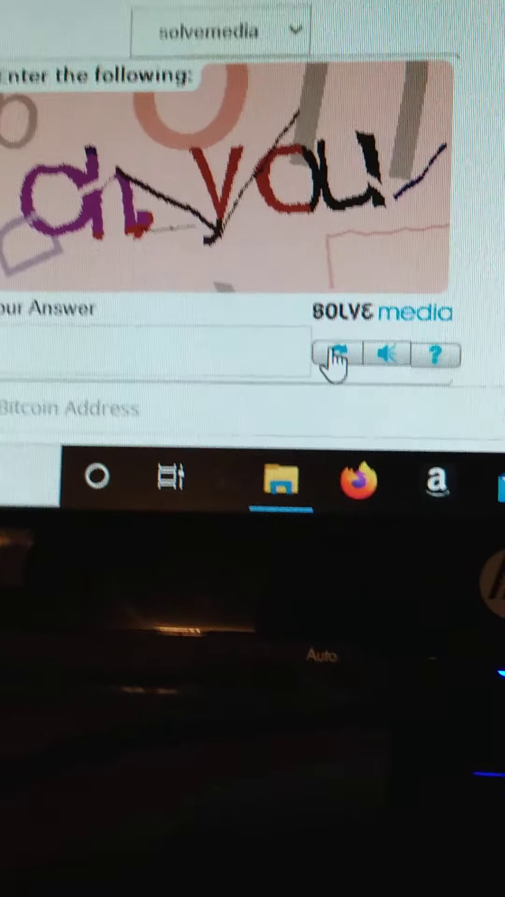
left_click(336, 361)
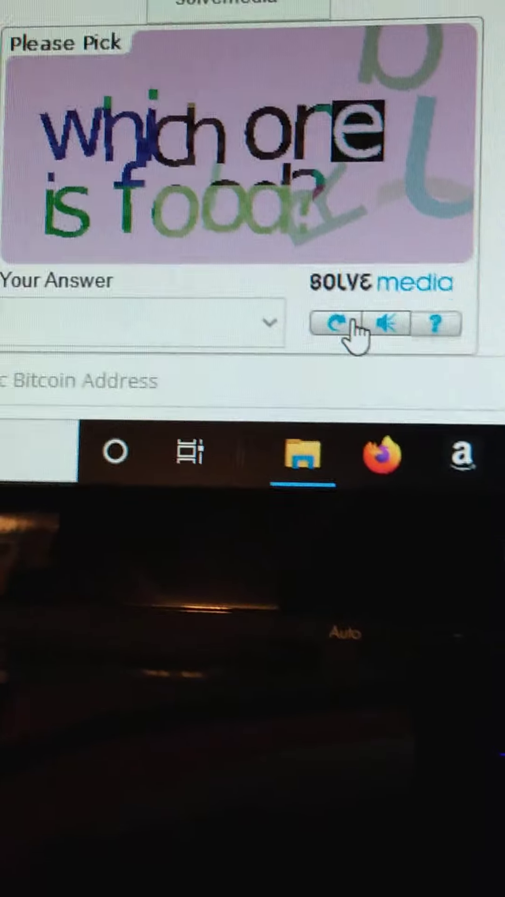
left_click(343, 326)
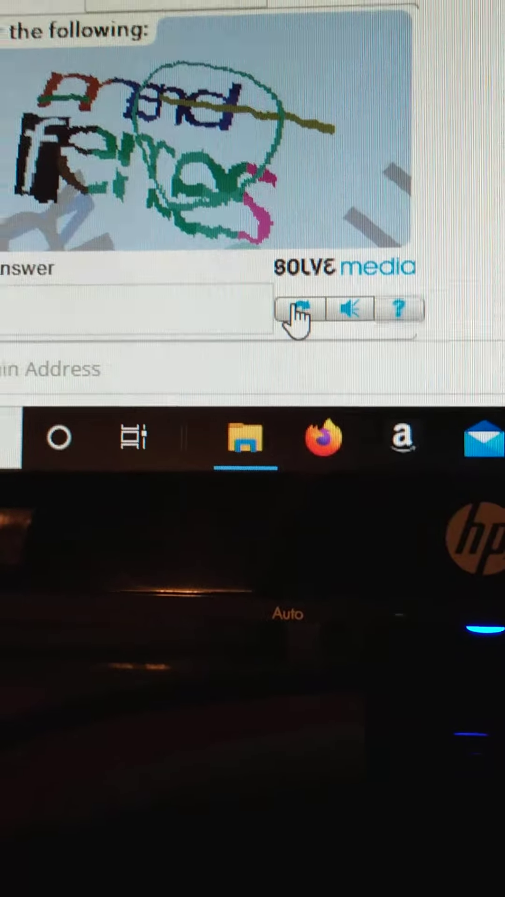
left_click(298, 317)
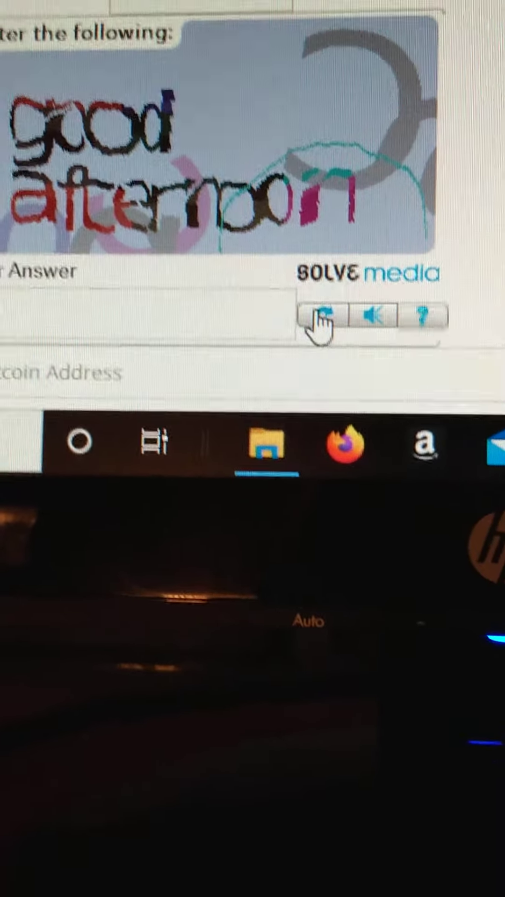
left_click(321, 321)
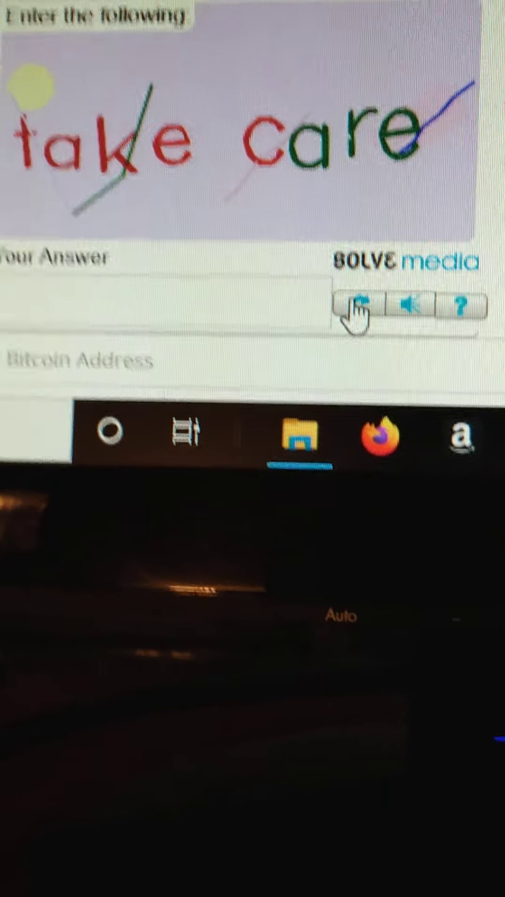
left_click(357, 314)
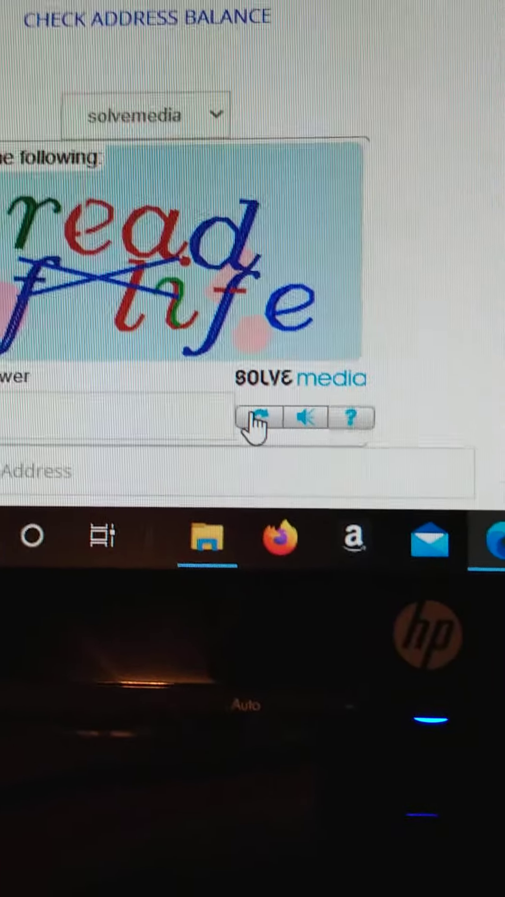
- Refresh past 'bread of life', 'nip and tuck', 'dear sir' and 'lizard poisons spock'
left_click(255, 421)
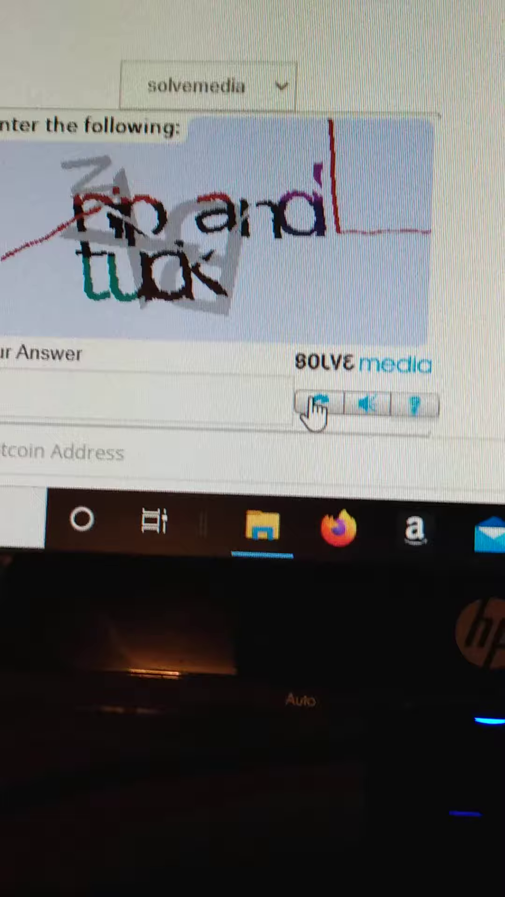
left_click(316, 410)
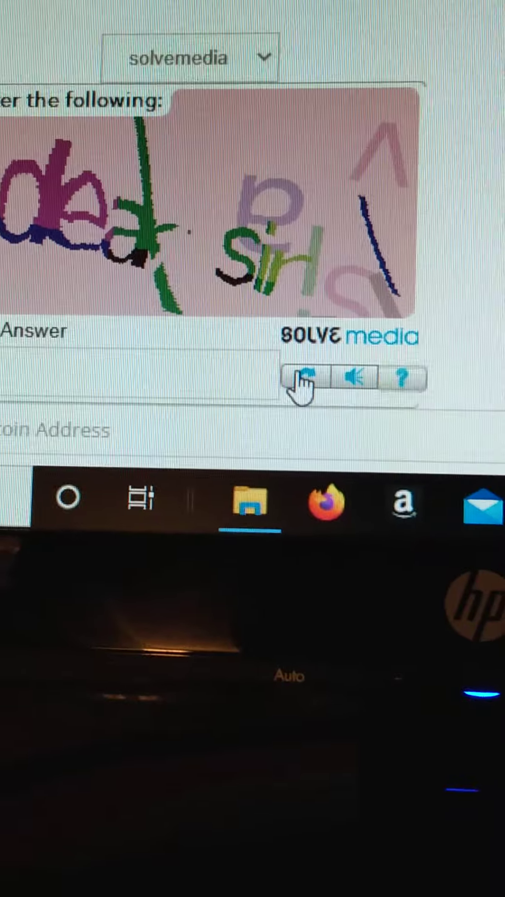
left_click(301, 379)
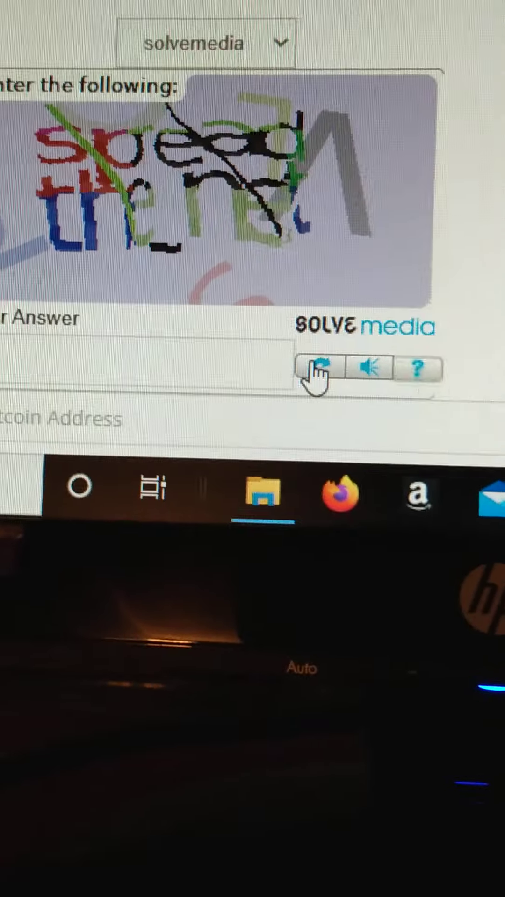
left_click(249, 337)
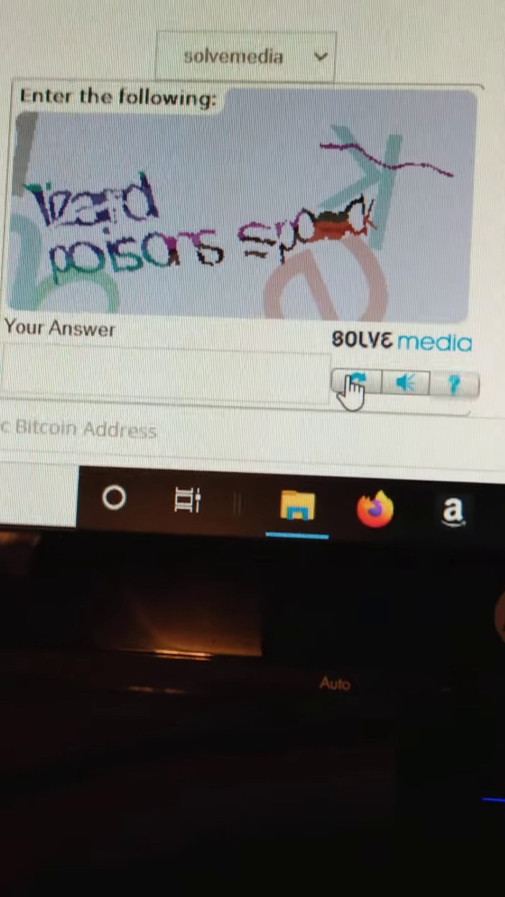
left_click(336, 361)
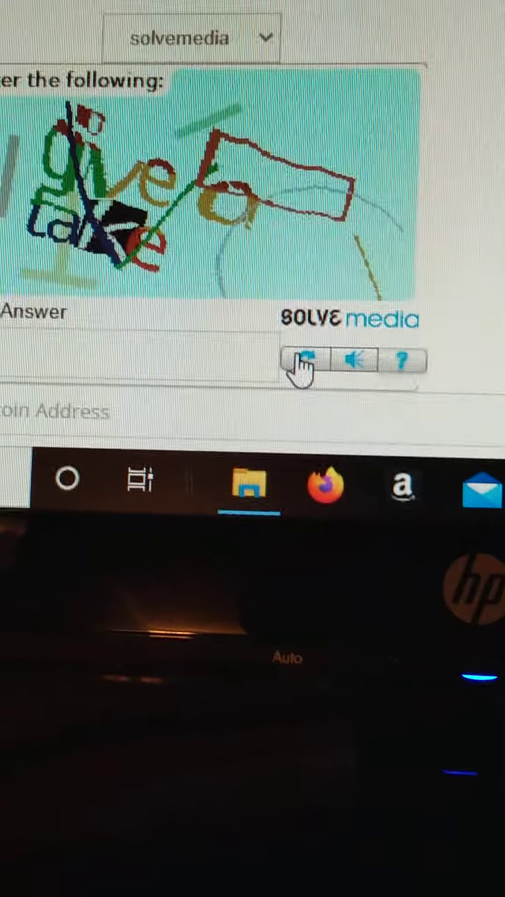
left_click(321, 368)
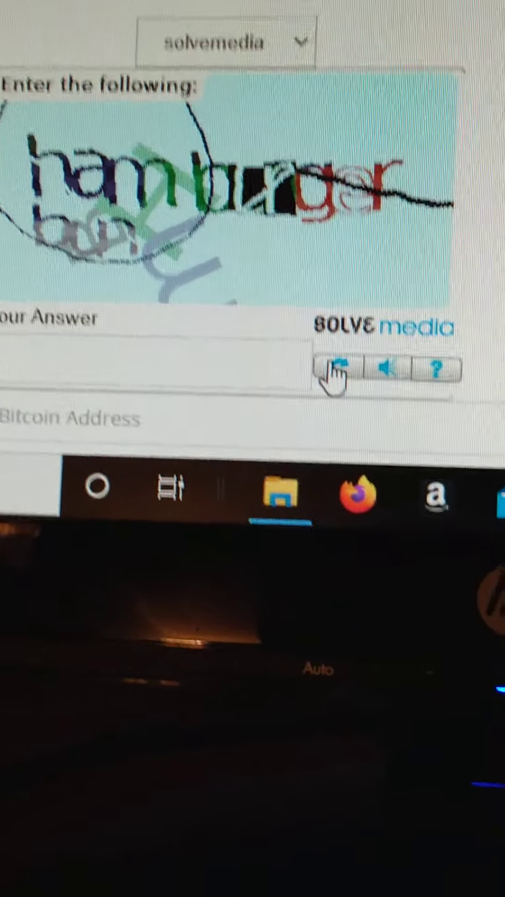
- Refresh past 'hamburger bun', 'got my mojo' and 'over the top' to 'primrose path'
left_click(333, 371)
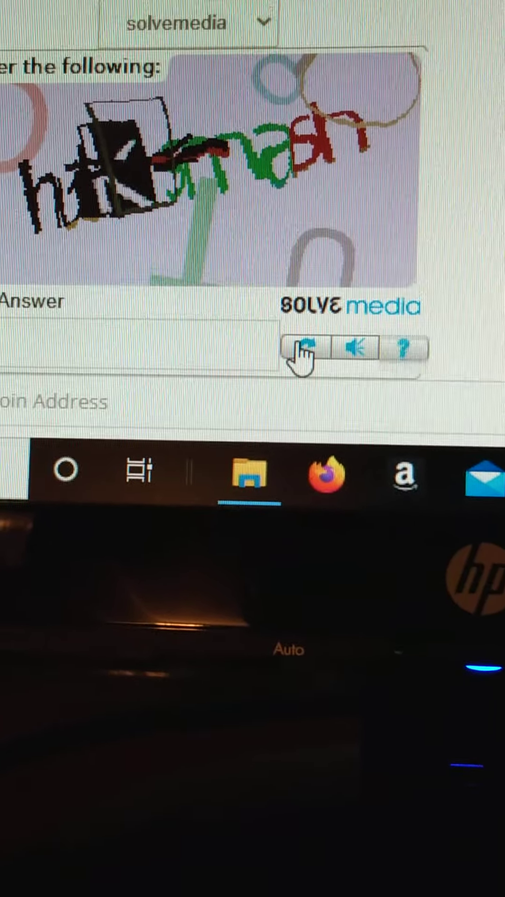
left_click(300, 354)
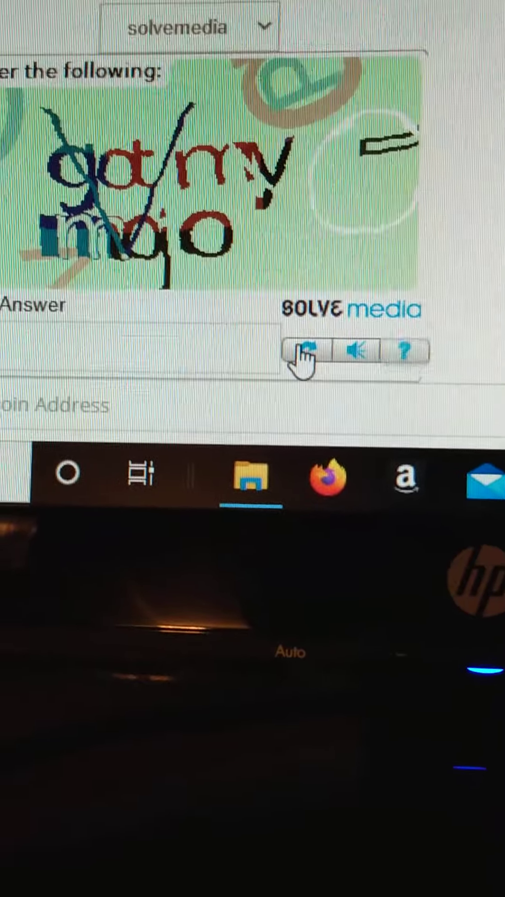
left_click(294, 354)
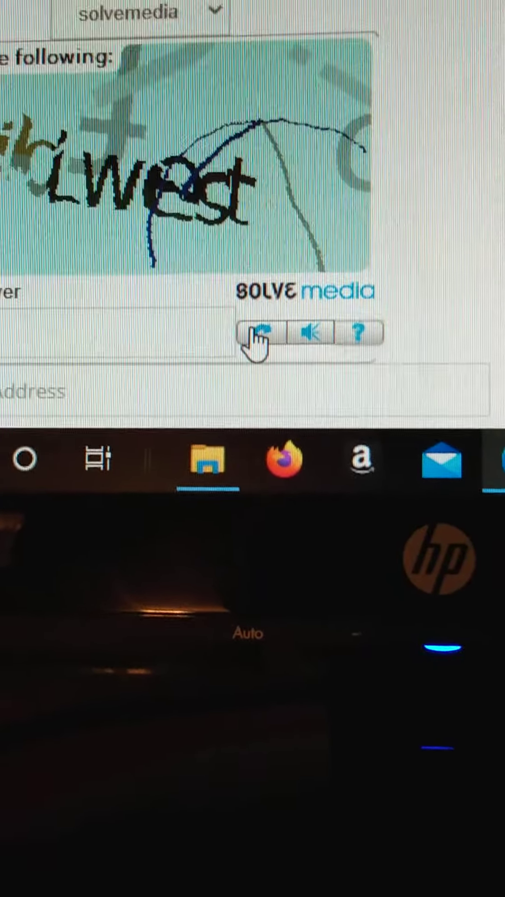
left_click(289, 358)
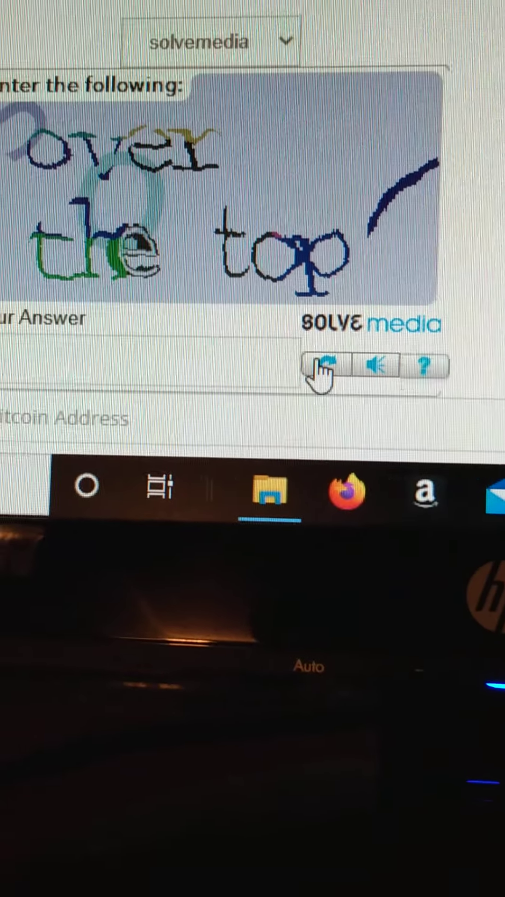
left_click(329, 379)
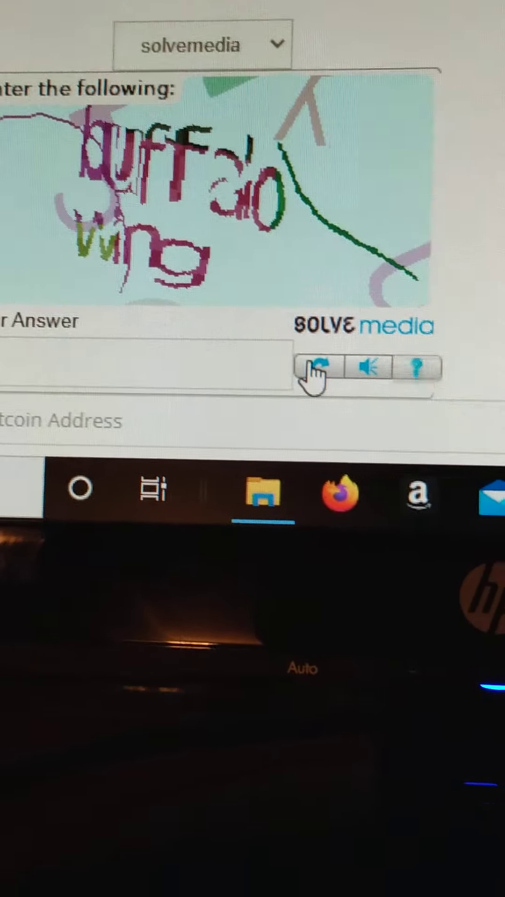
left_click(350, 384)
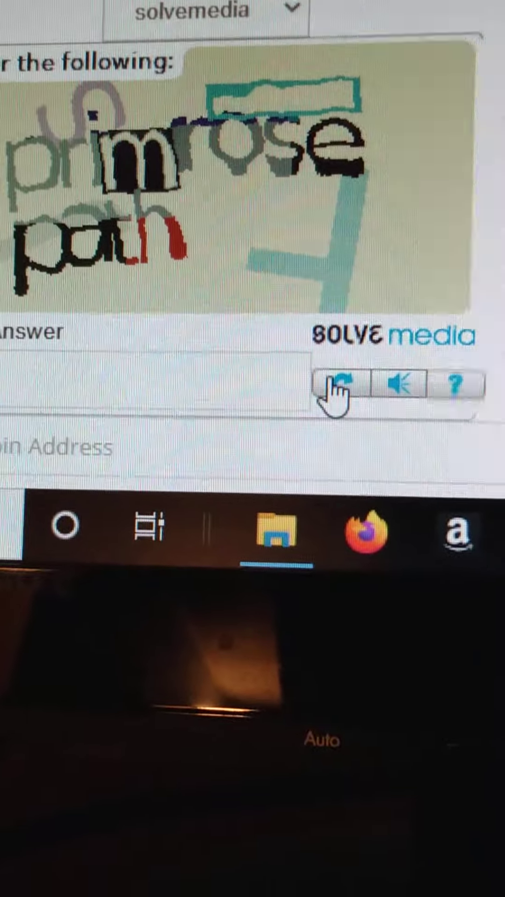
- Refresh the captcha past 'primrose path', 'two roads diverged' and 'car trouble'
left_click(346, 386)
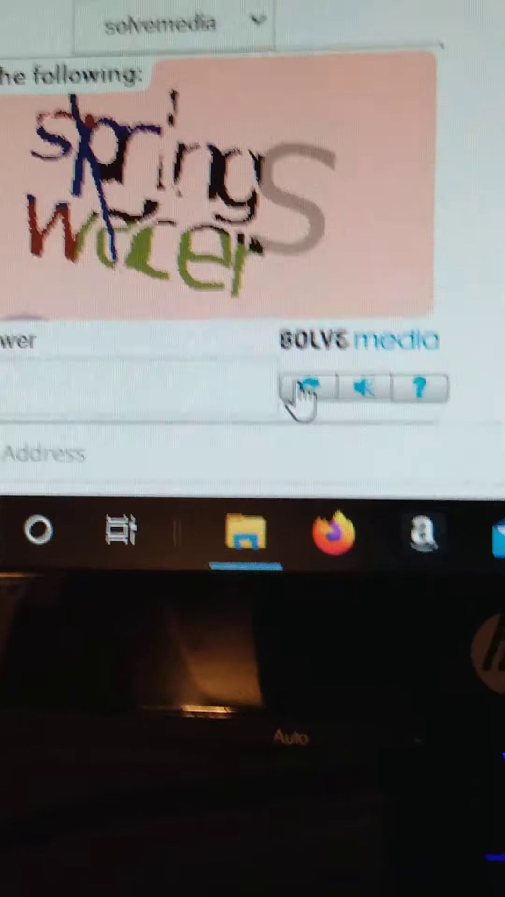
left_click(316, 388)
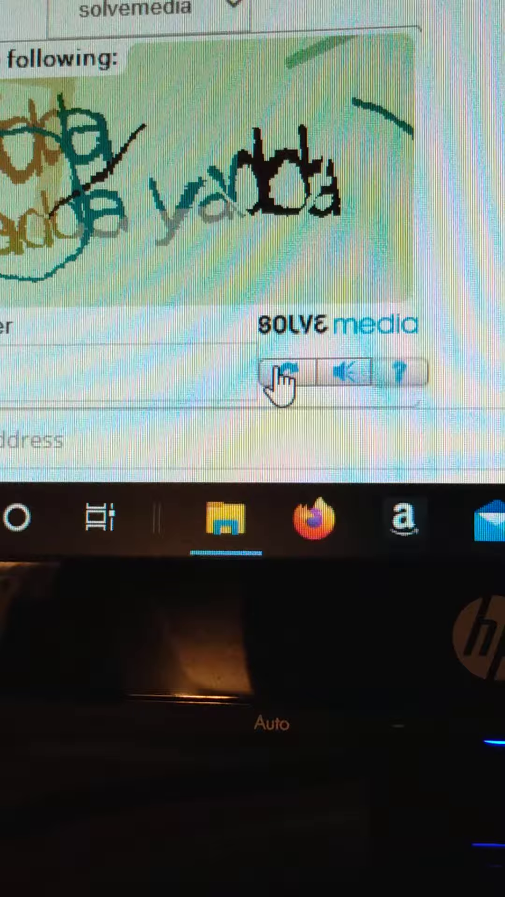
left_click(282, 382)
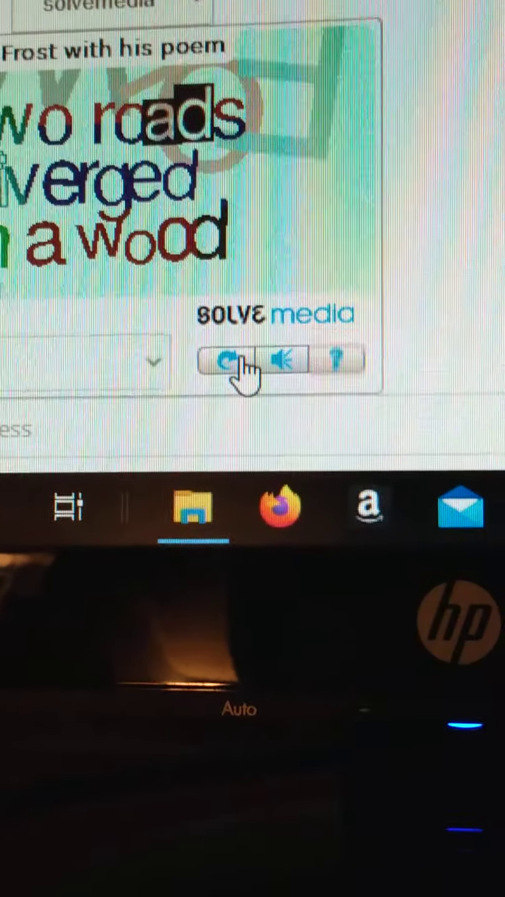
left_click(239, 365)
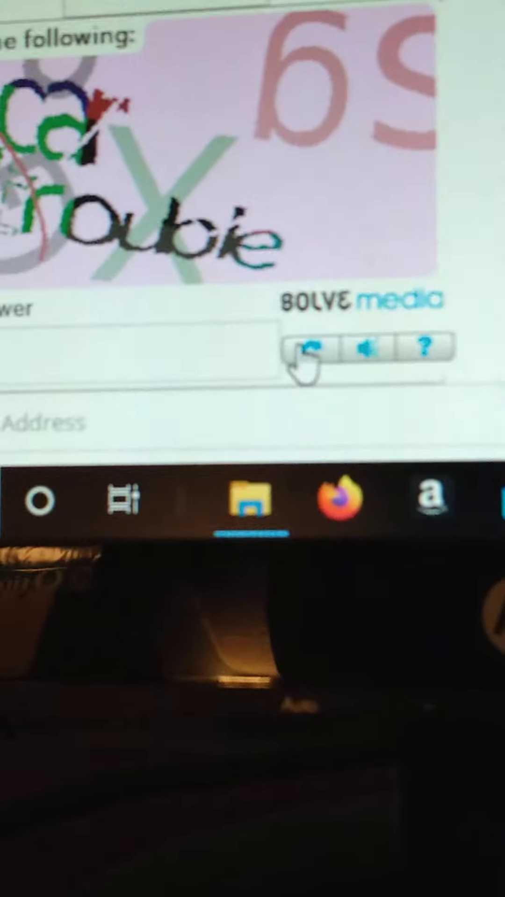
left_click(316, 361)
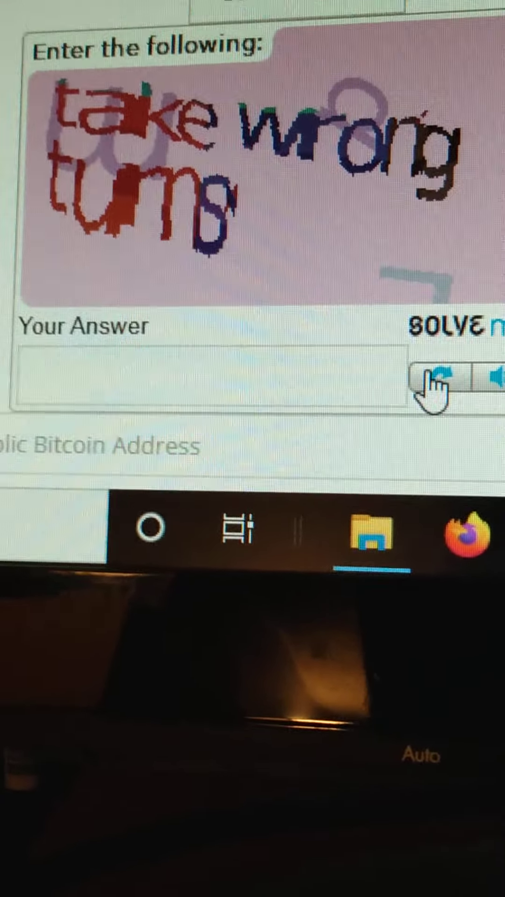
- Refresh past 'contra contra', 'grease the skids', the drink question and 'tea leaf'
left_click(423, 382)
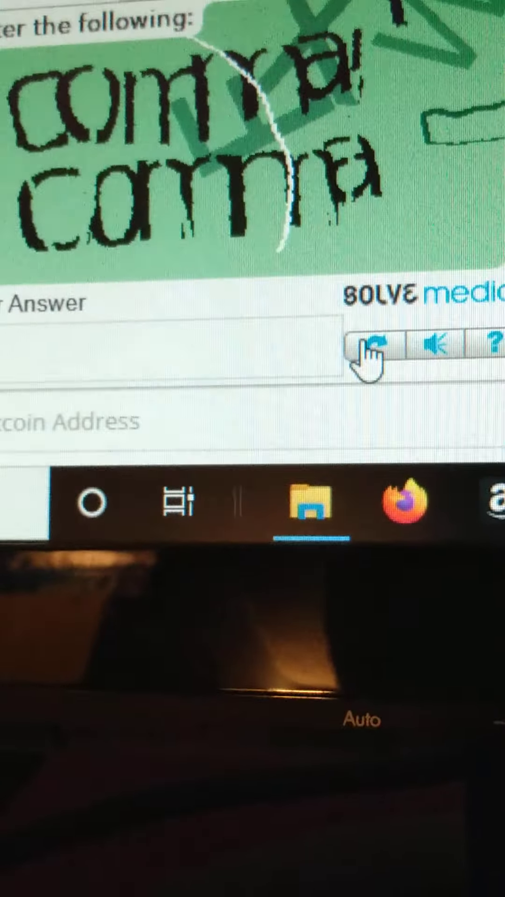
left_click(378, 358)
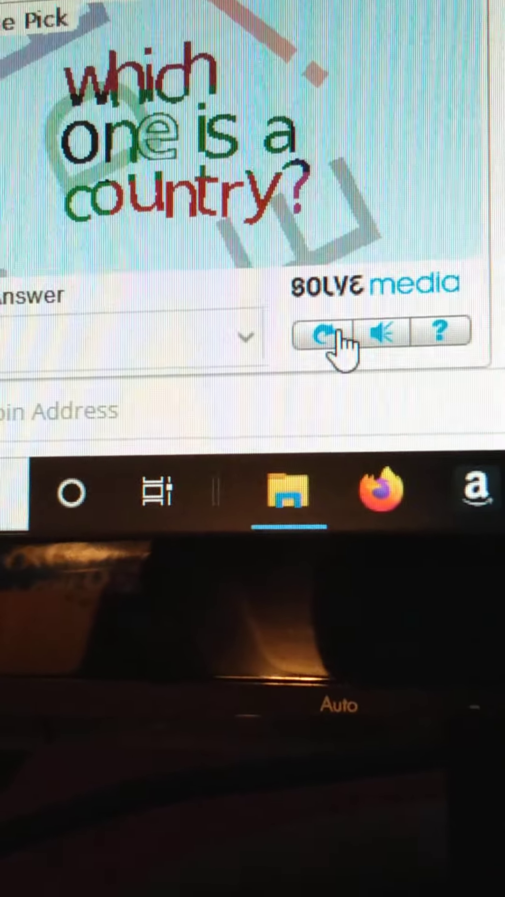
left_click(336, 340)
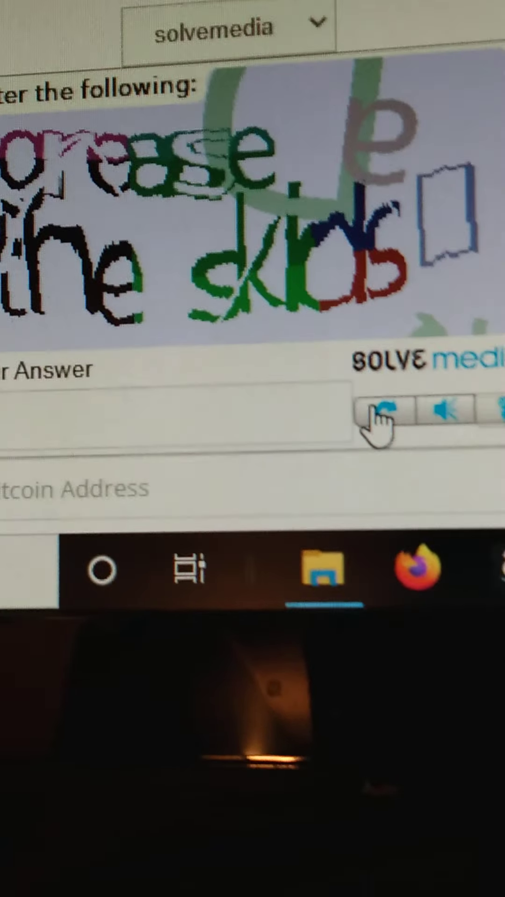
left_click(370, 438)
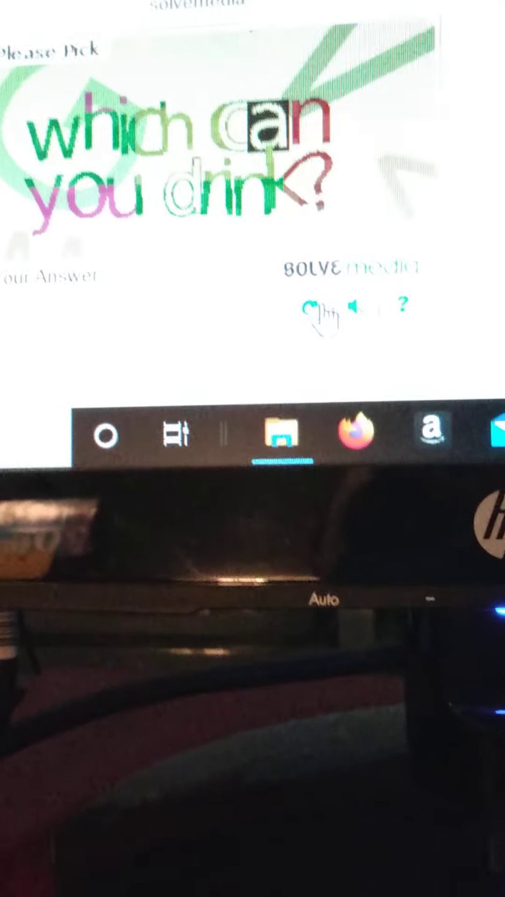
left_click(326, 315)
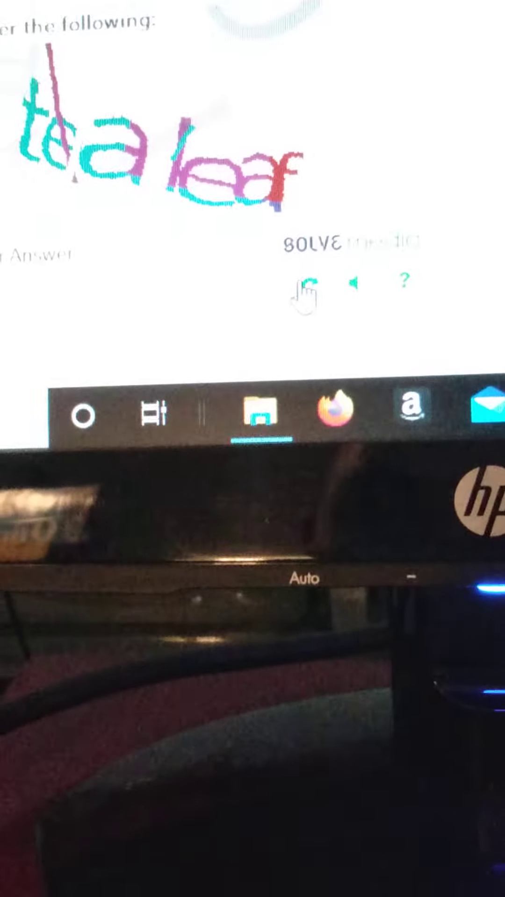
left_click(316, 304)
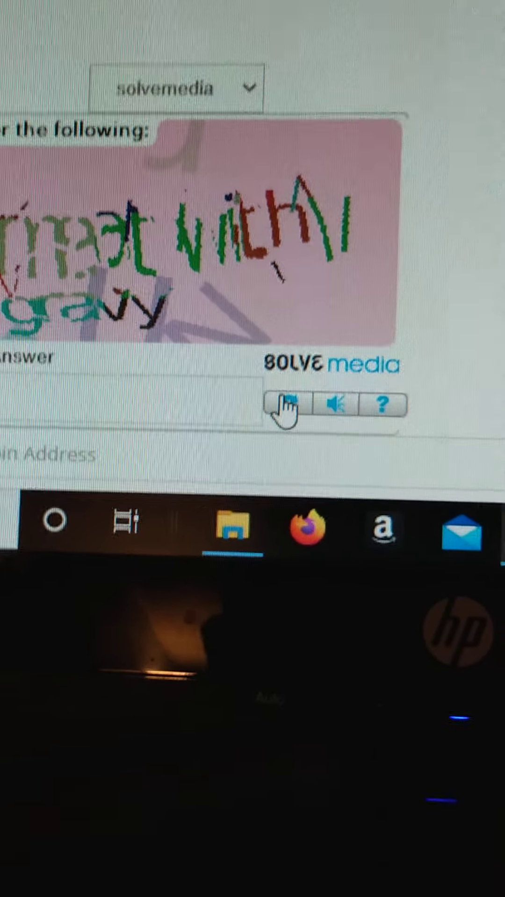
- Replace the 'meet with gravy' captcha and dismiss the context menus over the captcha and answer field
left_click(291, 404)
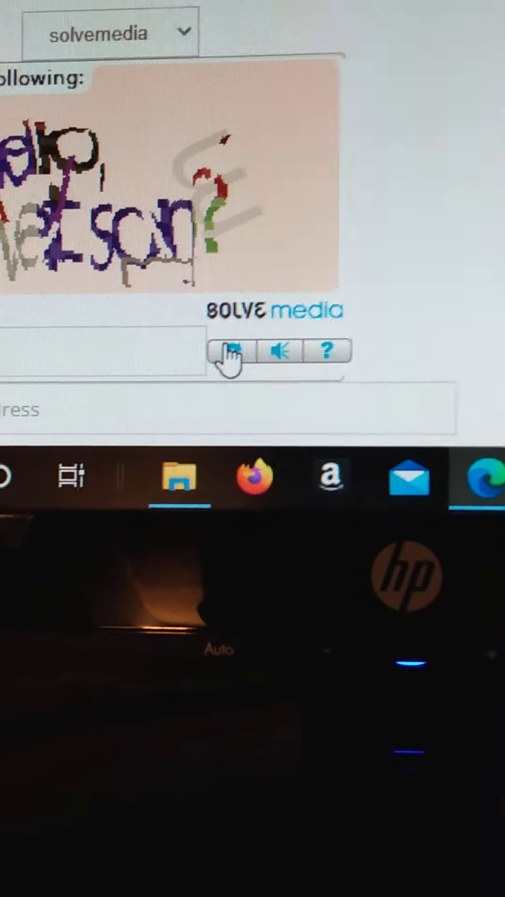
right_click(232, 366)
left_click(231, 367)
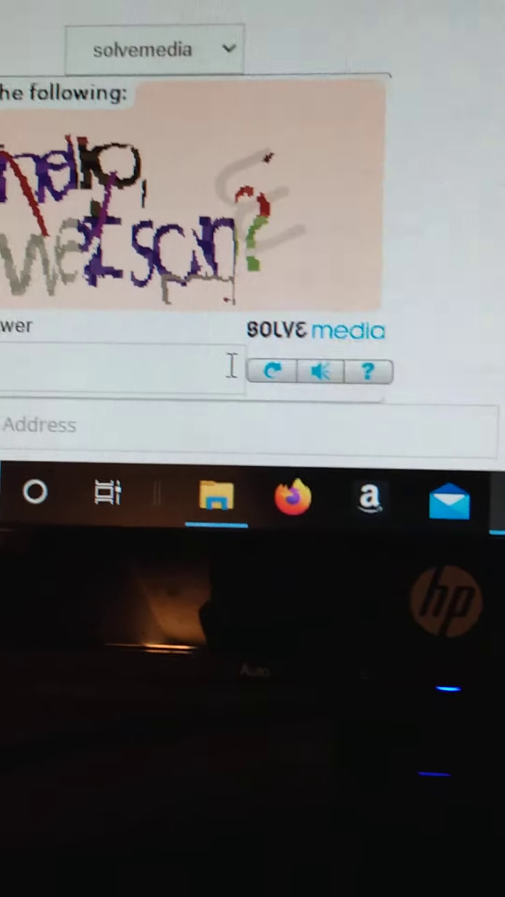
right_click(210, 372)
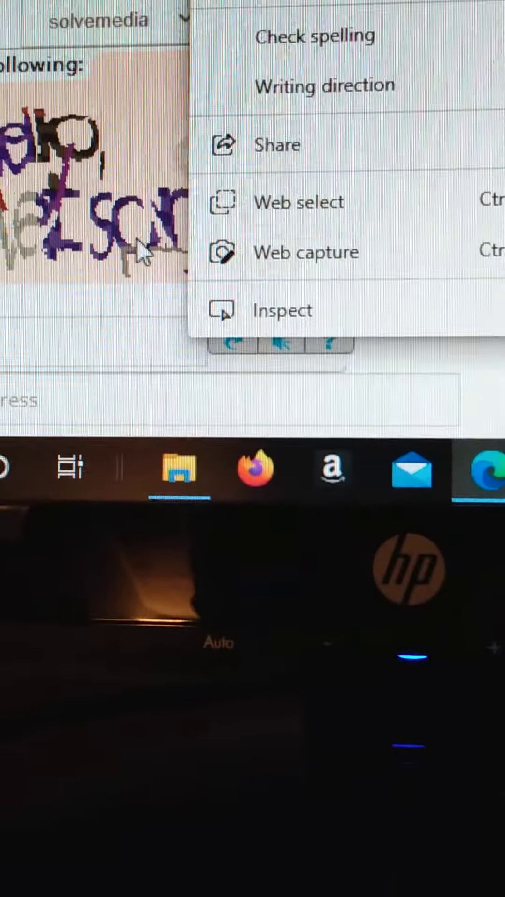
left_click(136, 237)
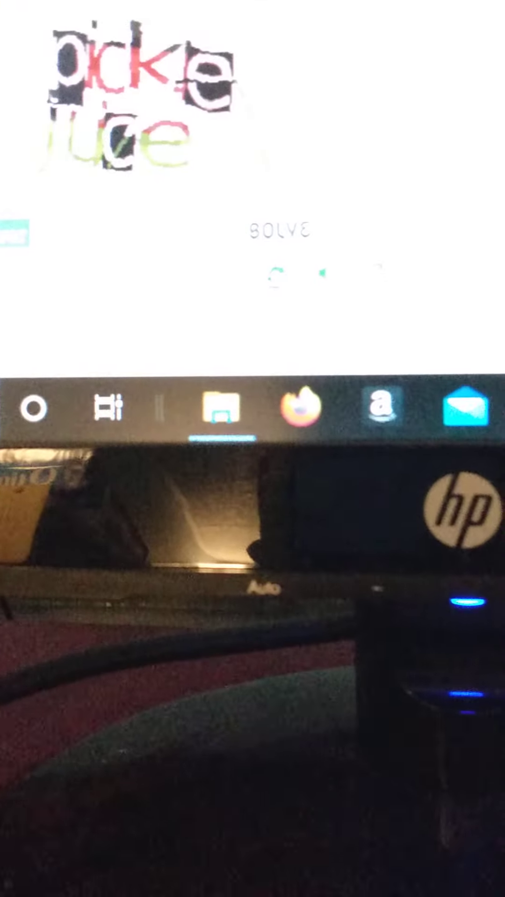
- Refresh past 'pickle juice', 'diced onion', 'have courage' and the queen question
left_click(322, 273)
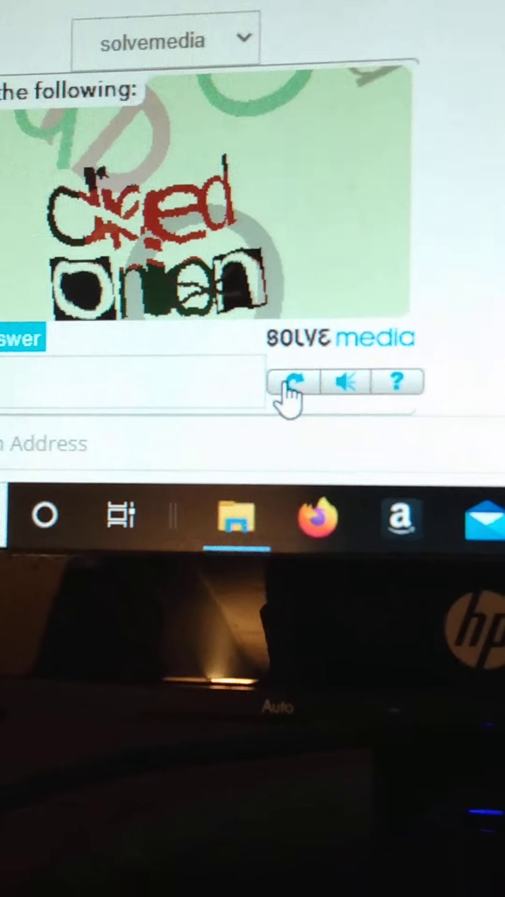
left_click(287, 381)
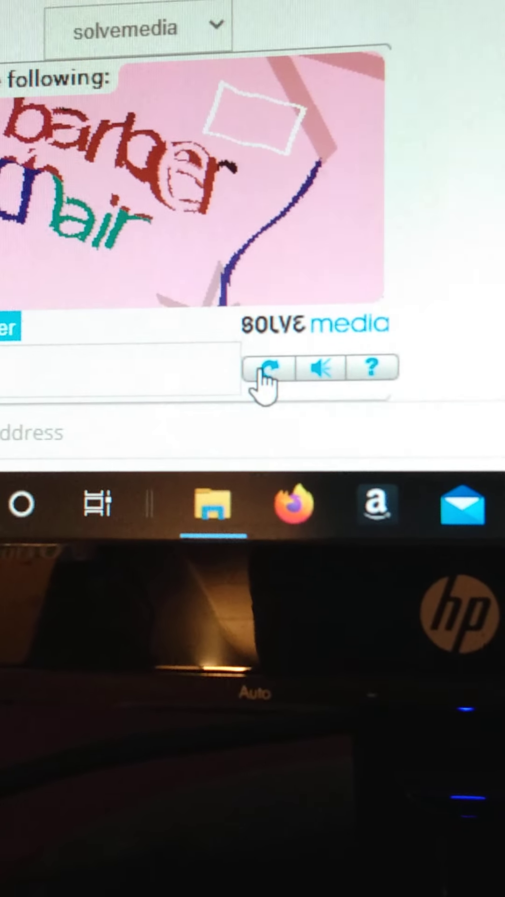
left_click(288, 383)
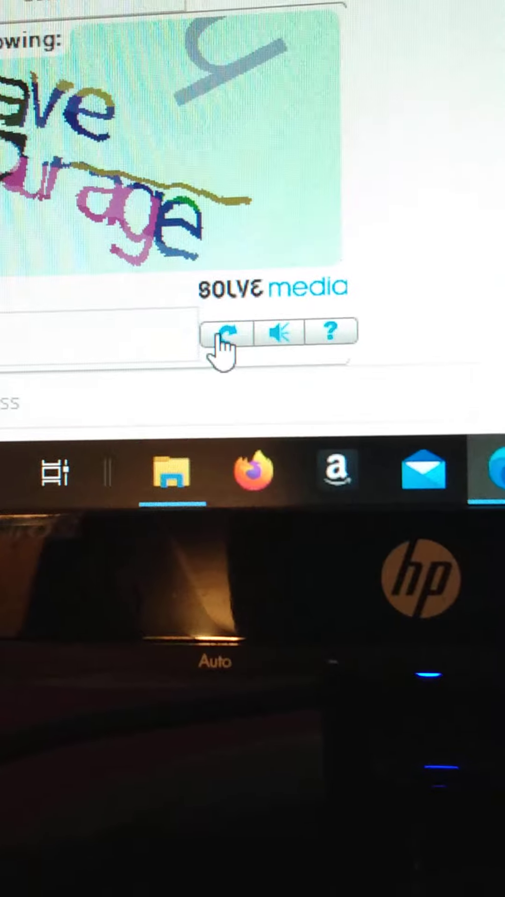
left_click(229, 330)
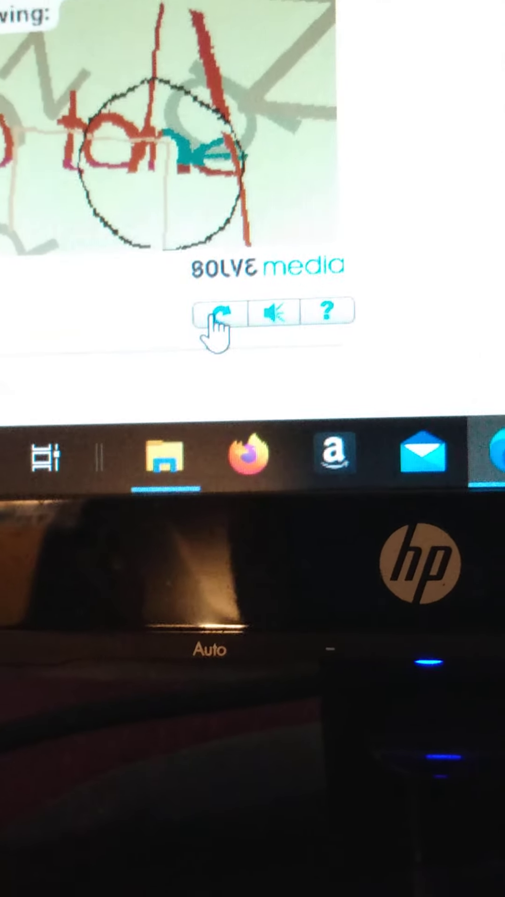
left_click(224, 323)
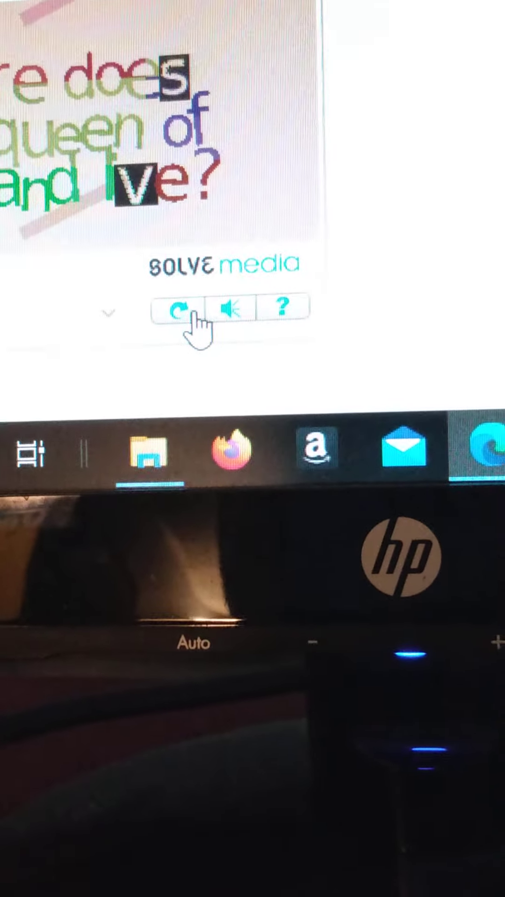
left_click(178, 301)
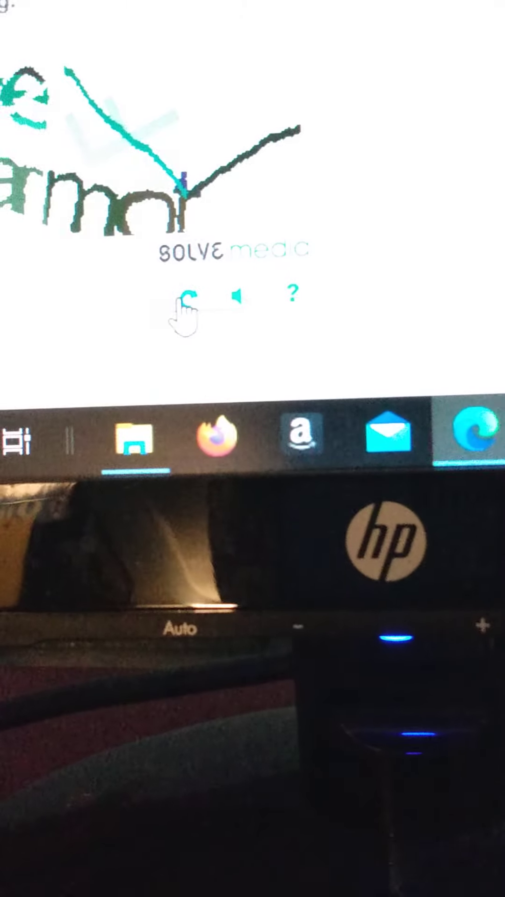